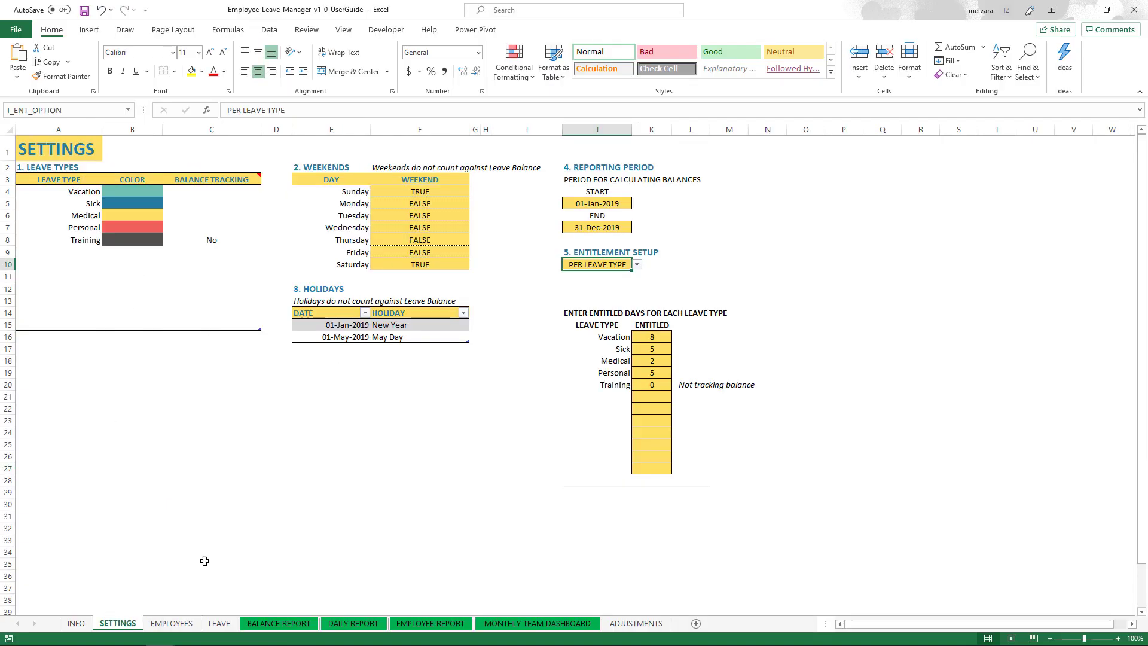
Go to the EMPLOYEES sheet and select cell A4, the first employee name cell.
click(171, 624)
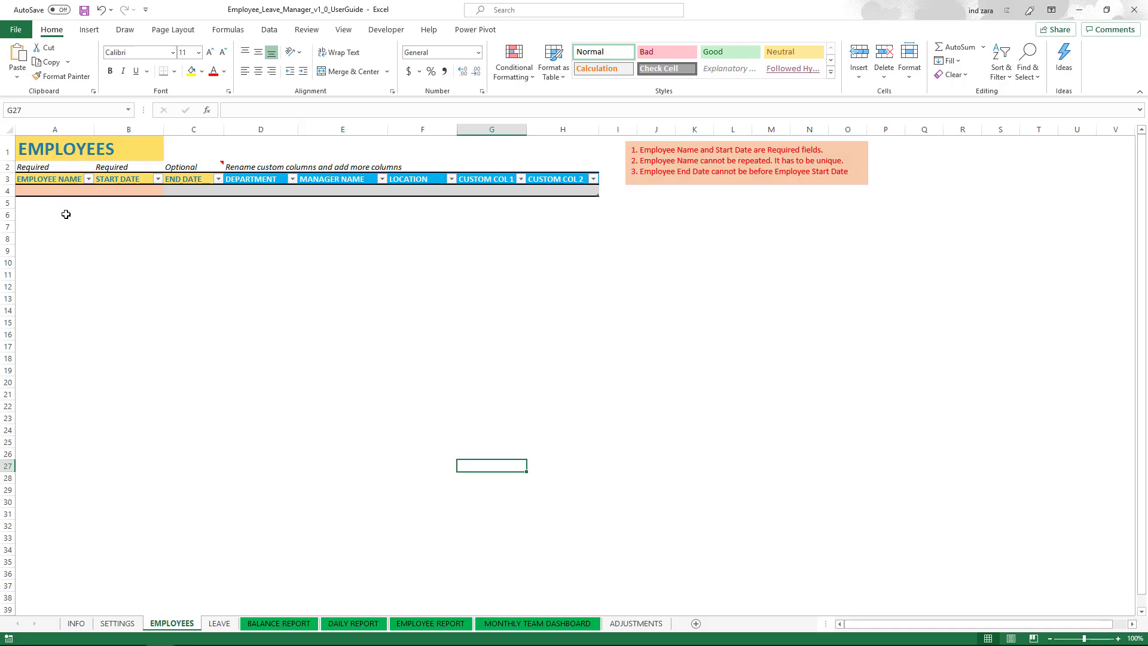
click(62, 190)
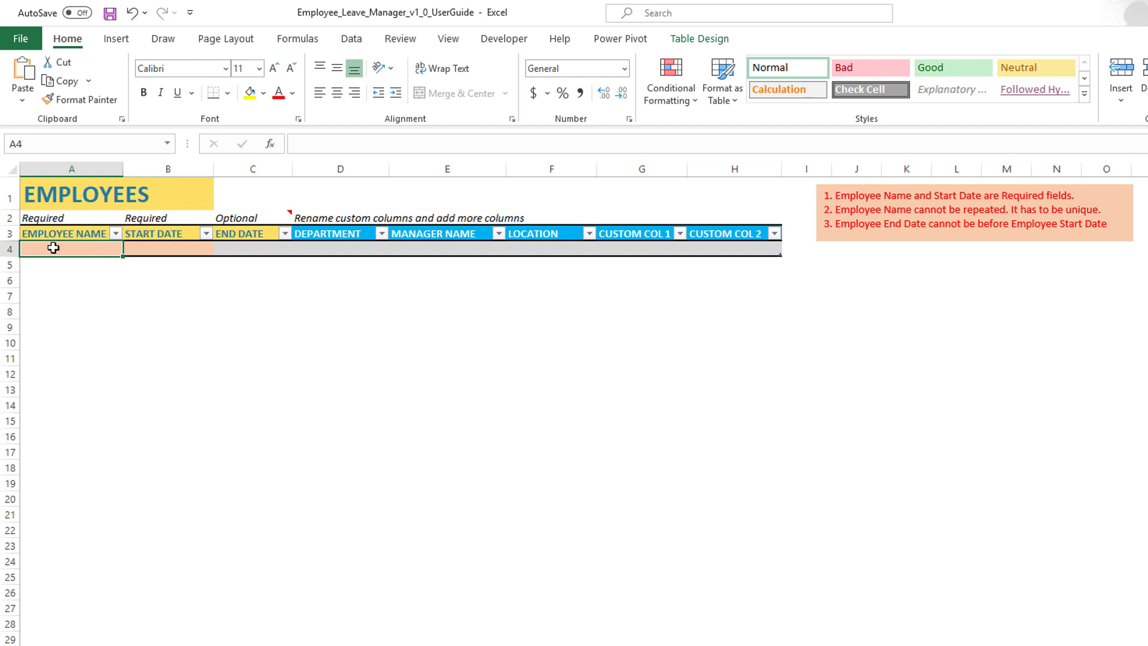
Enter 'Employee 1' in A4 with a start date of 1/15/2019 in B4.
text(Employee 2)
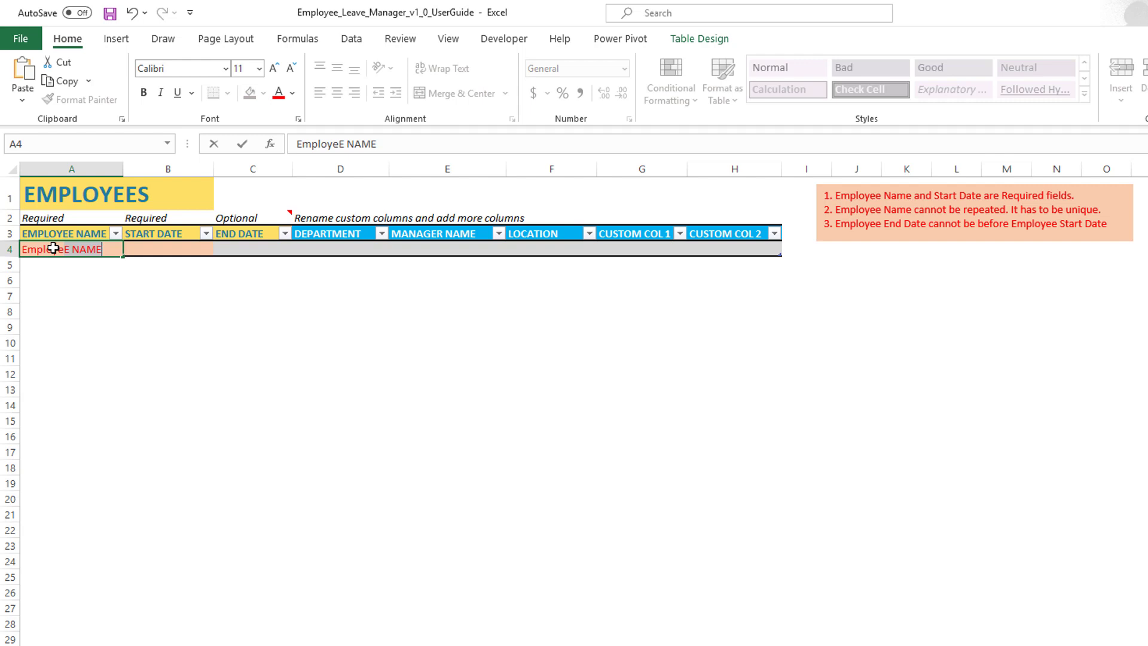
key(BackSpace)
text(1)
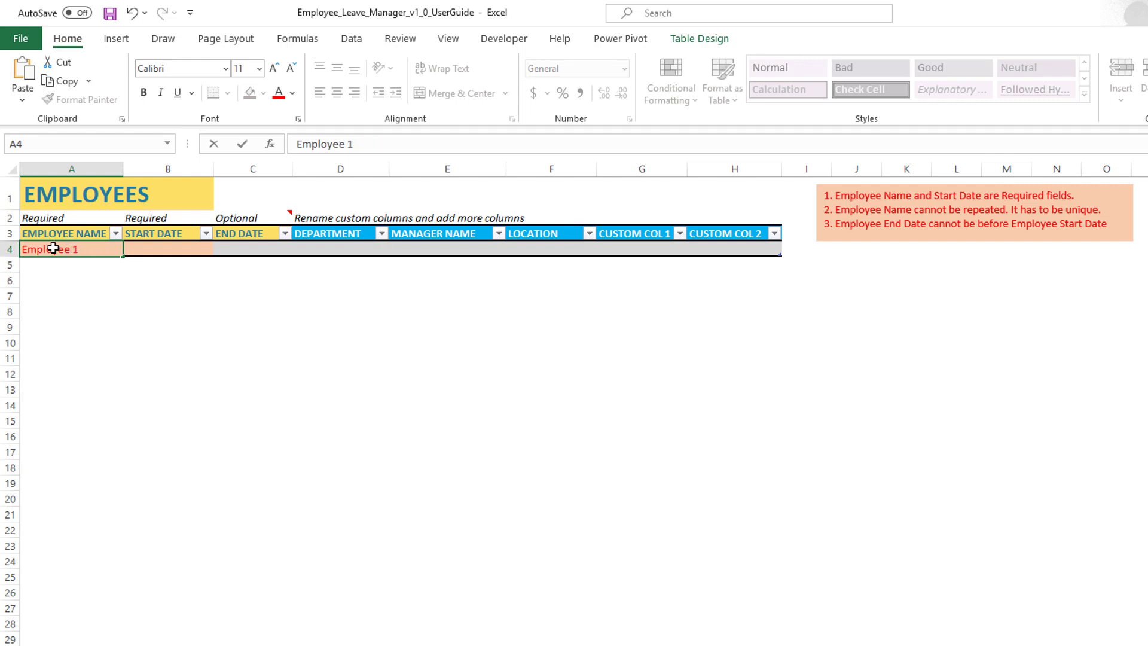
key(Tab)
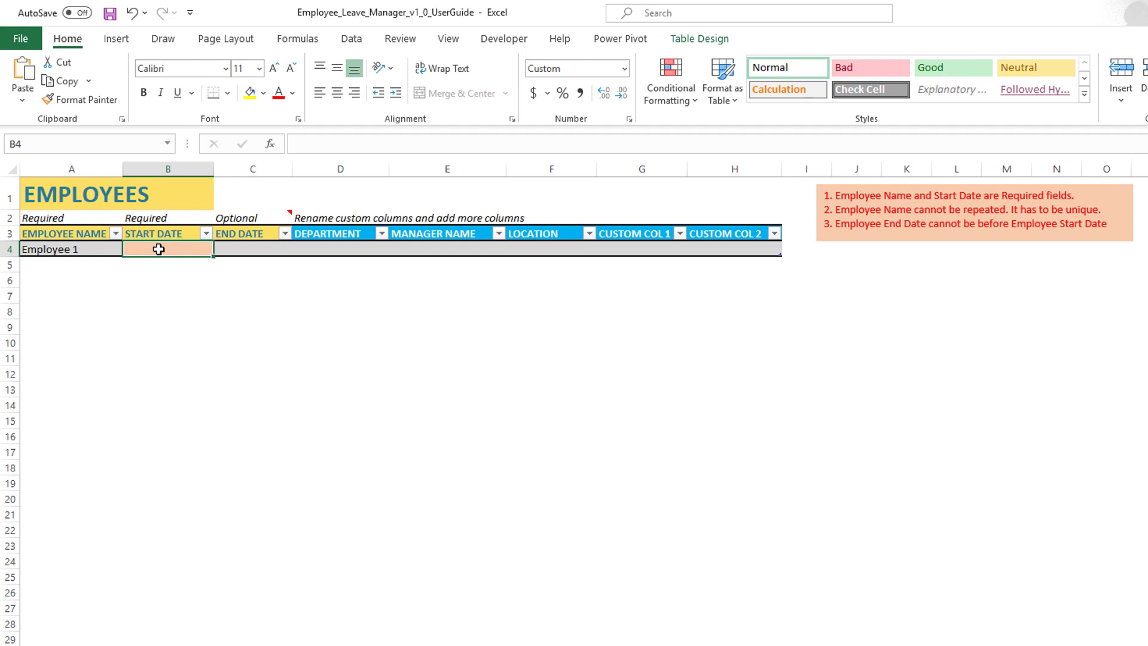
text(1/15/2019)
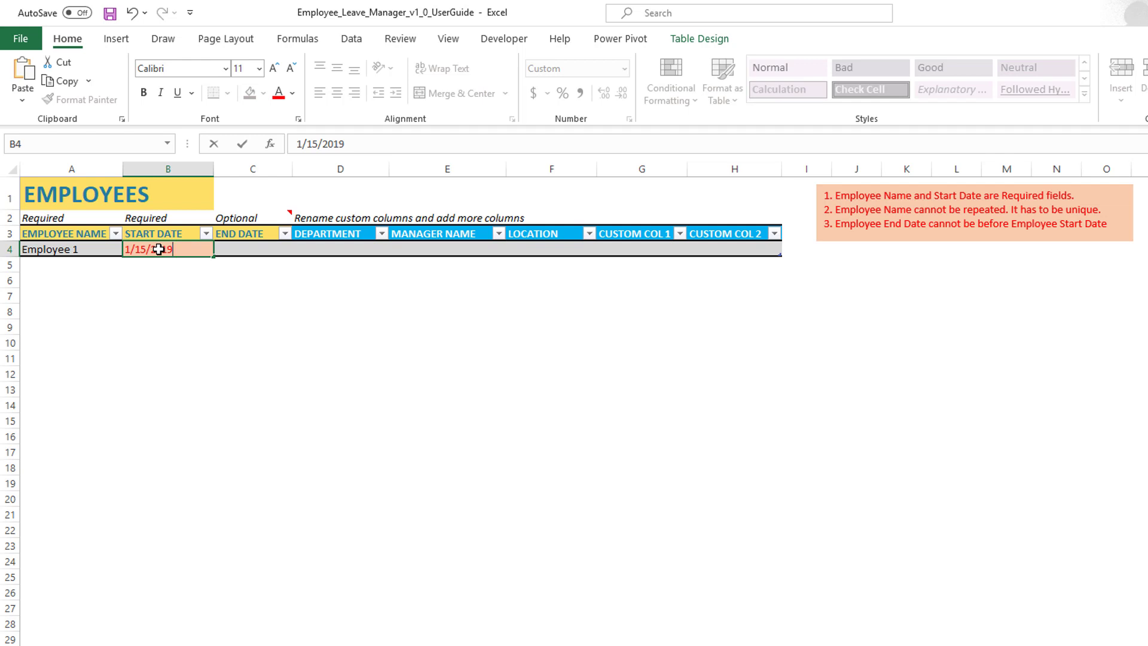
key(Return)
click(169, 249)
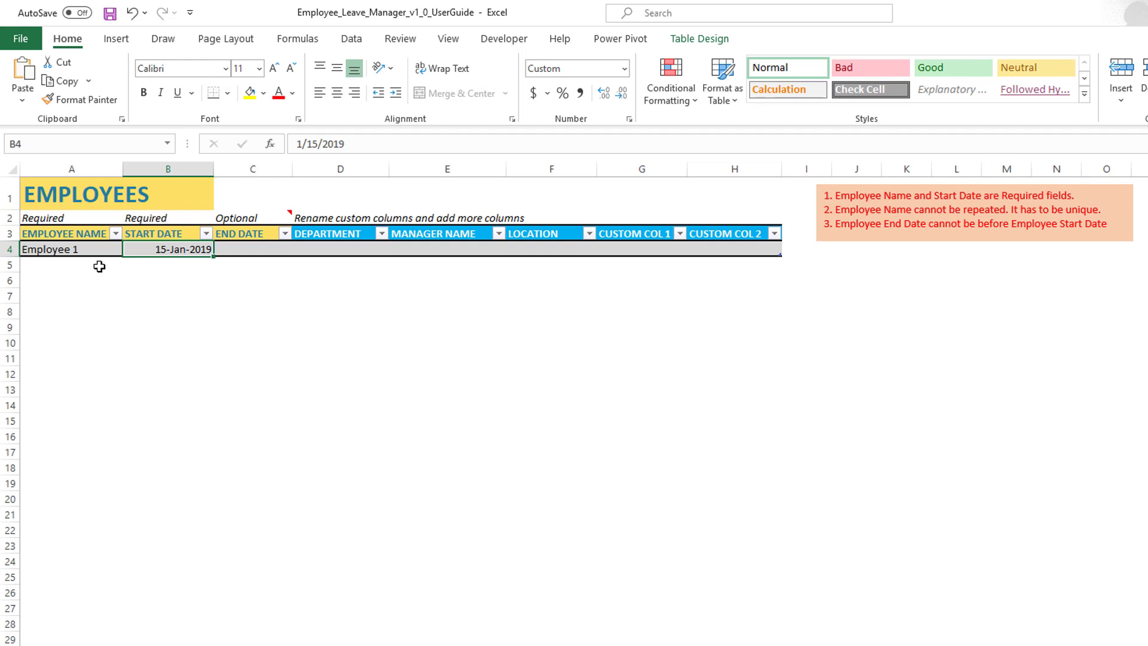
click(242, 252)
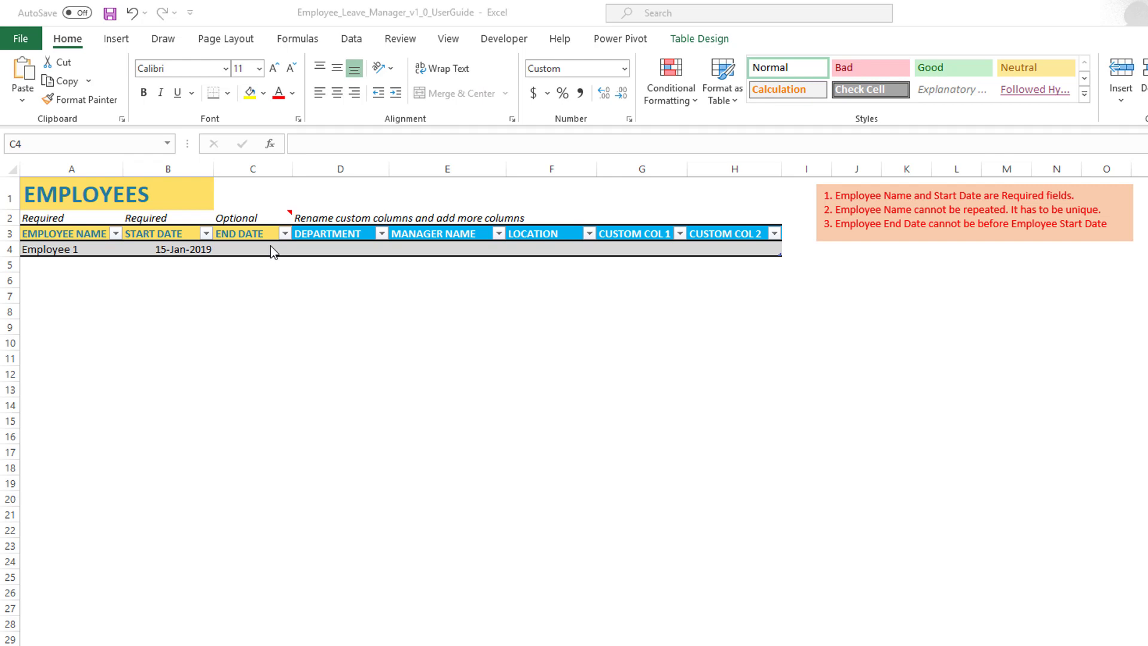
click(70, 264)
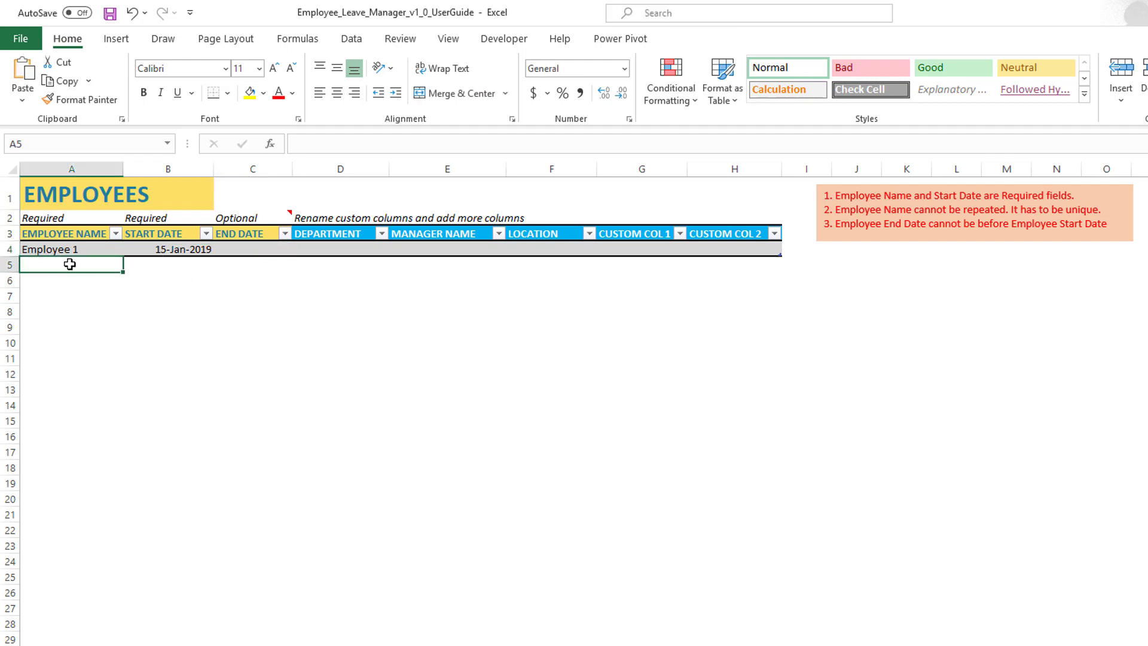
click(55, 339)
click(42, 296)
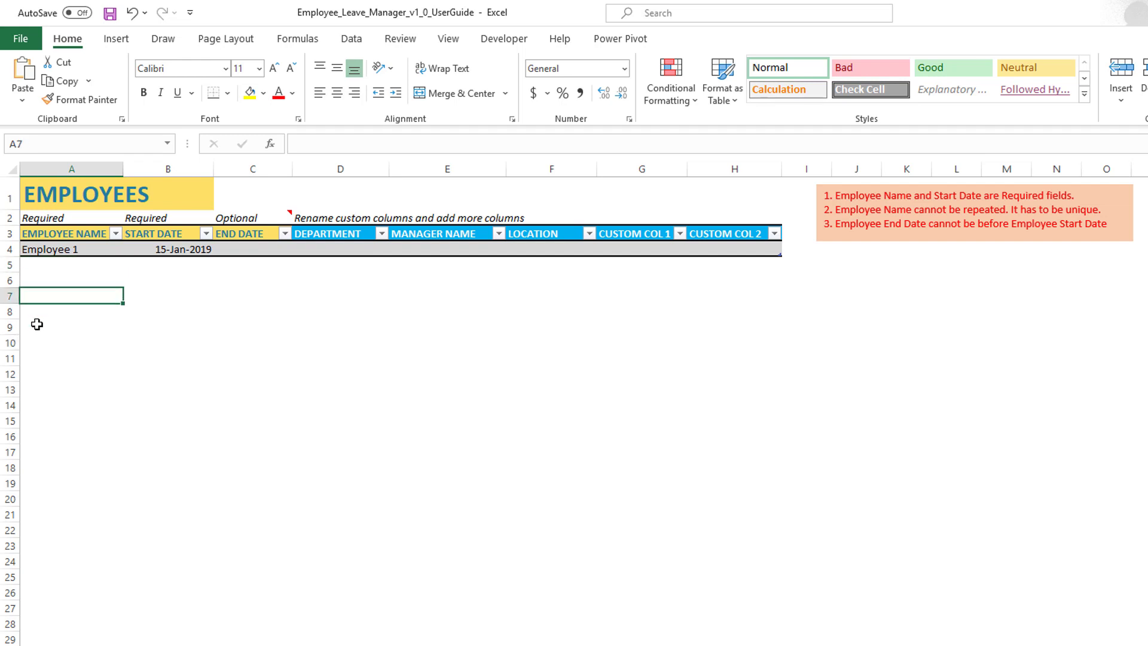
click(37, 326)
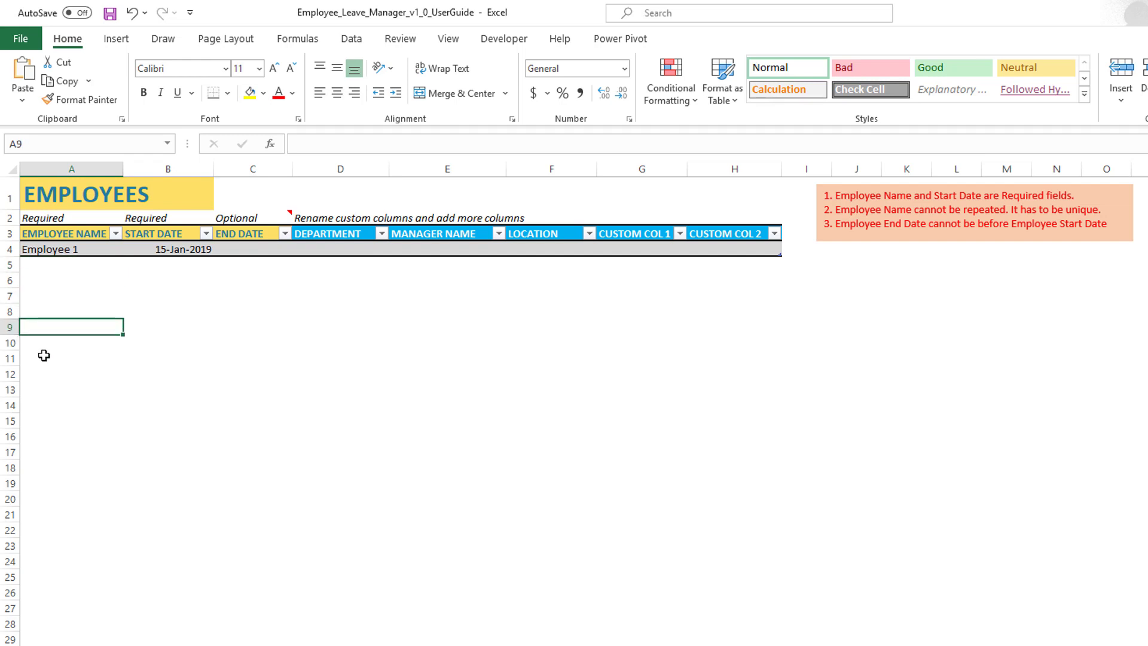
click(35, 264)
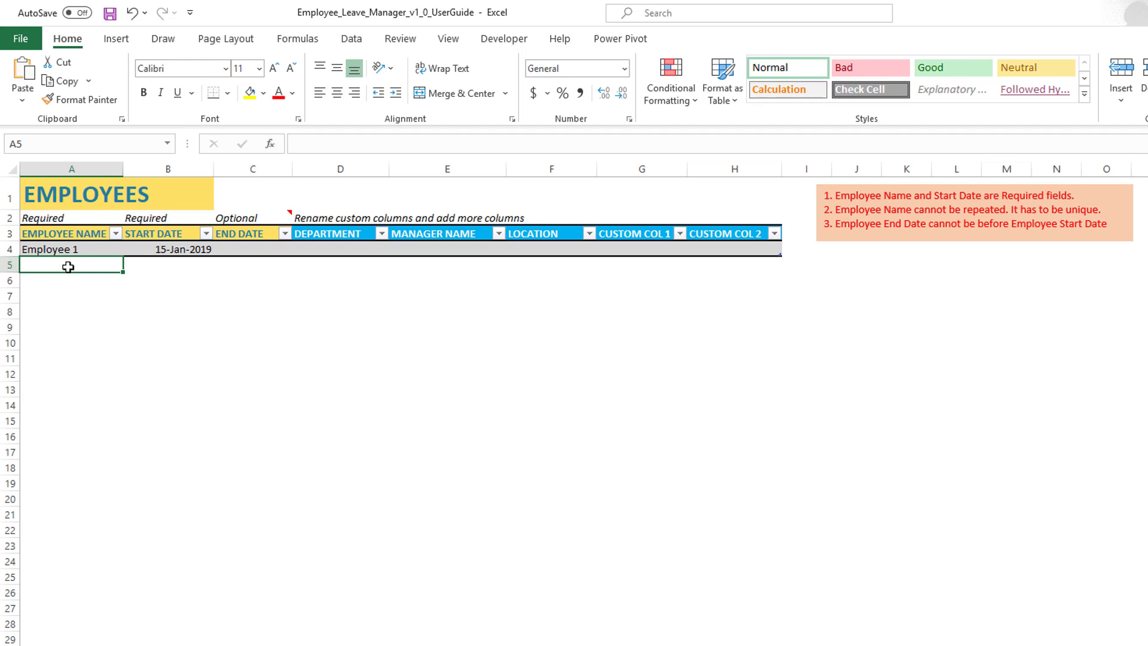
Enter 'Employee 2' in A5 so the table extends to row 5.
text(Emplo)
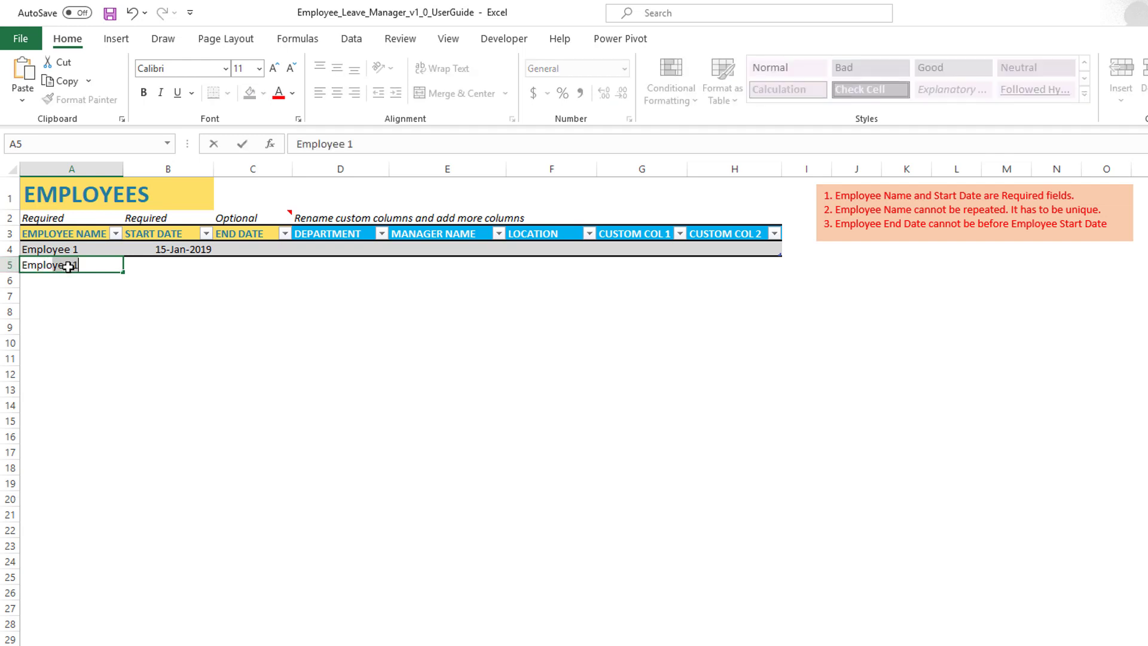
key(BackSpace)
text(yee 2)
key(Return)
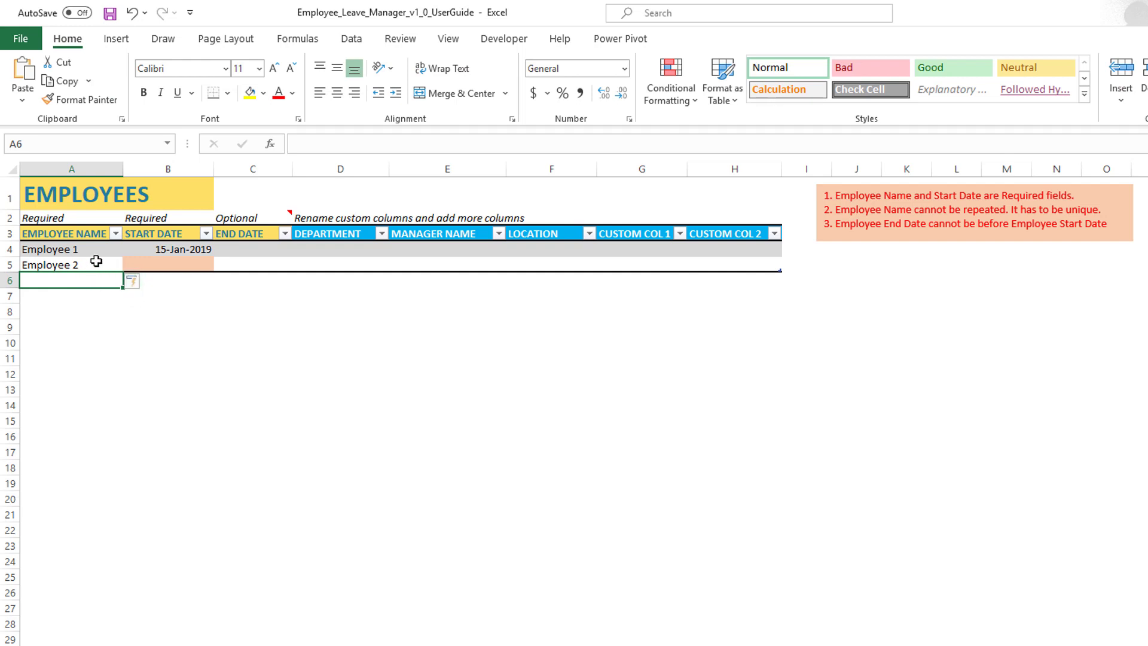
Select cells between A5 and A9 to check the table's new extent.
click(60, 299)
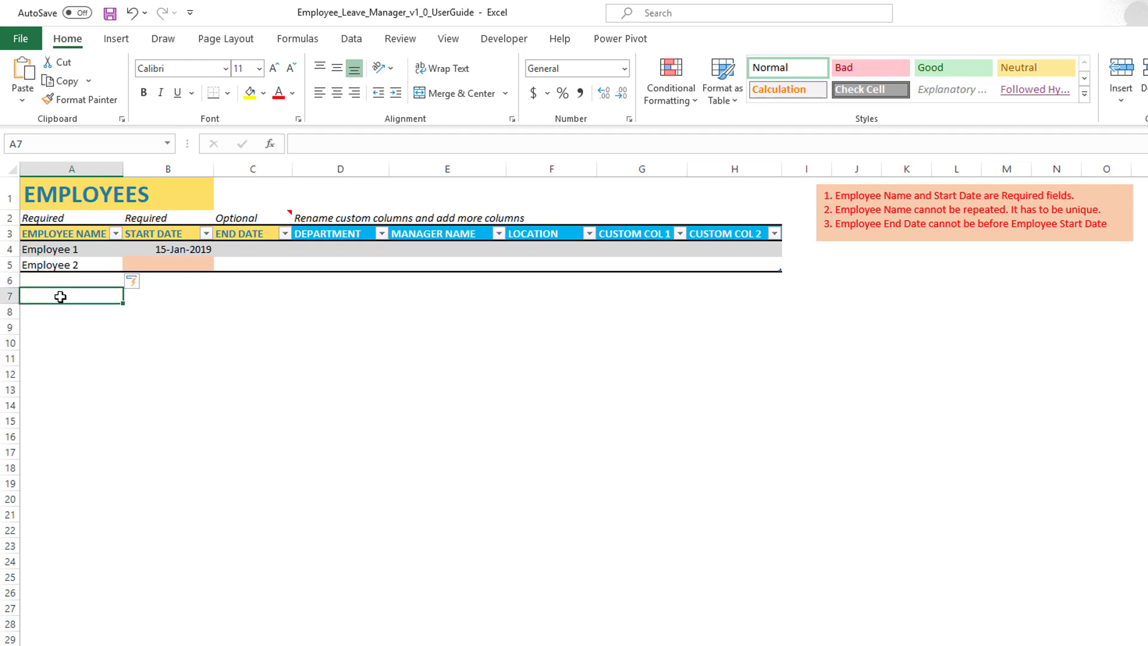
click(76, 265)
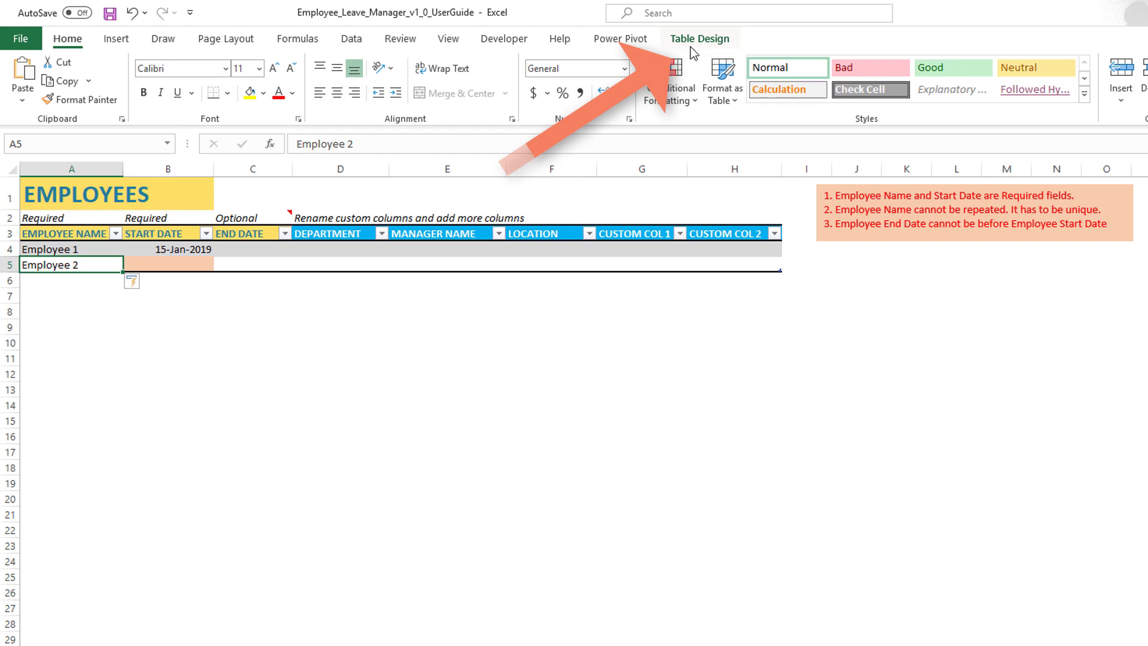
click(62, 297)
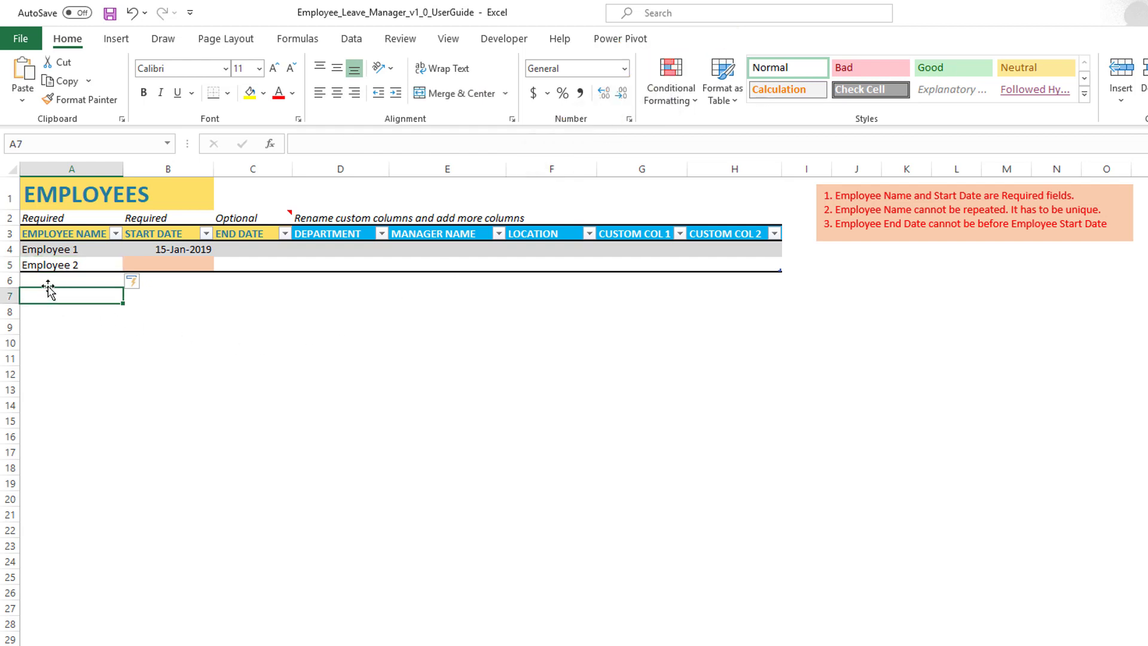
click(50, 284)
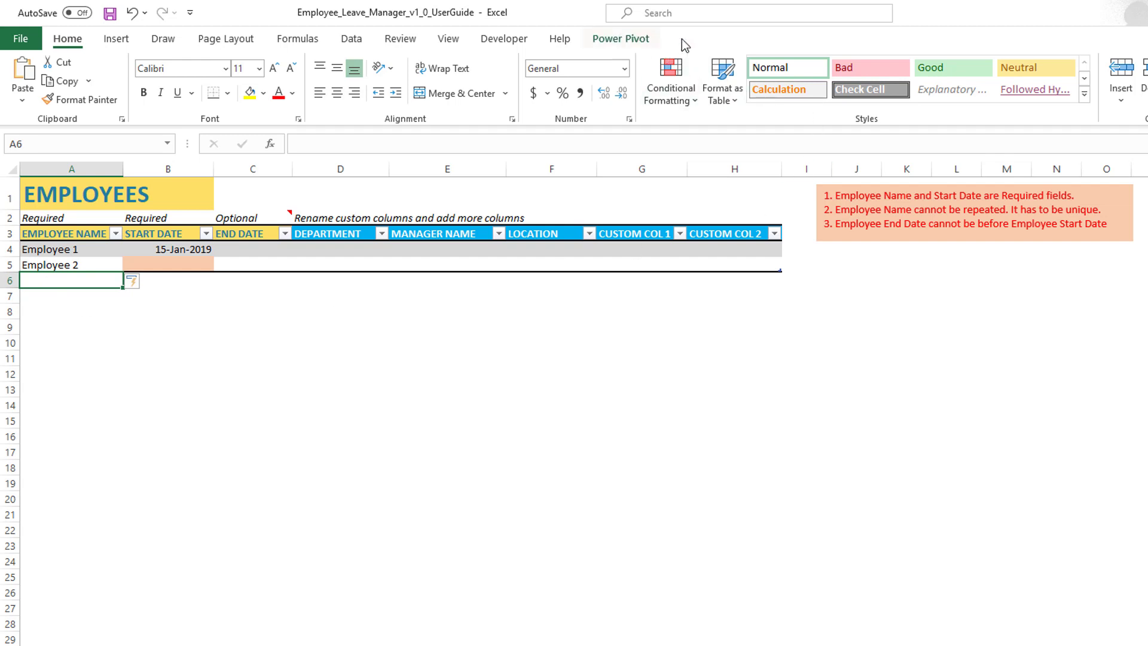
click(83, 311)
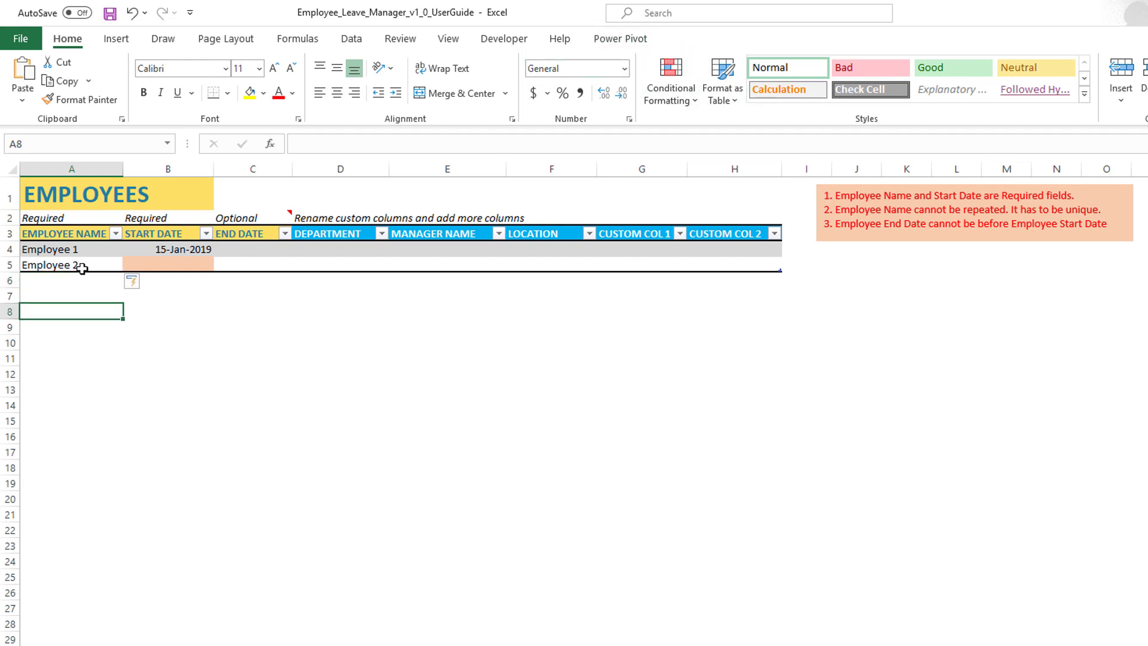
click(82, 268)
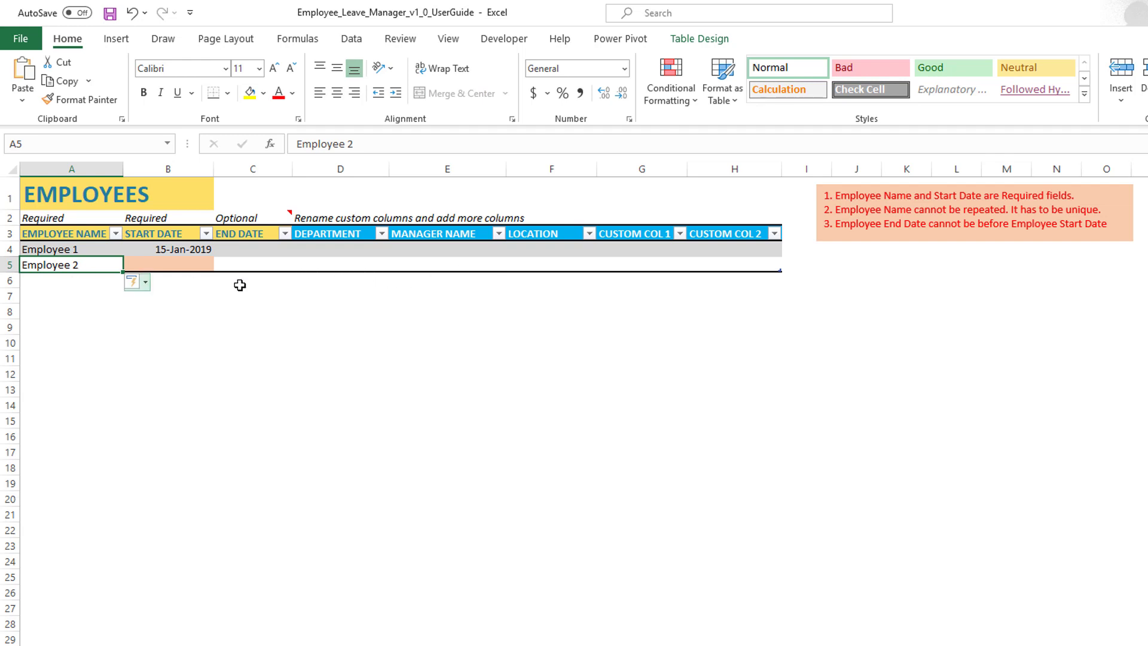
click(63, 326)
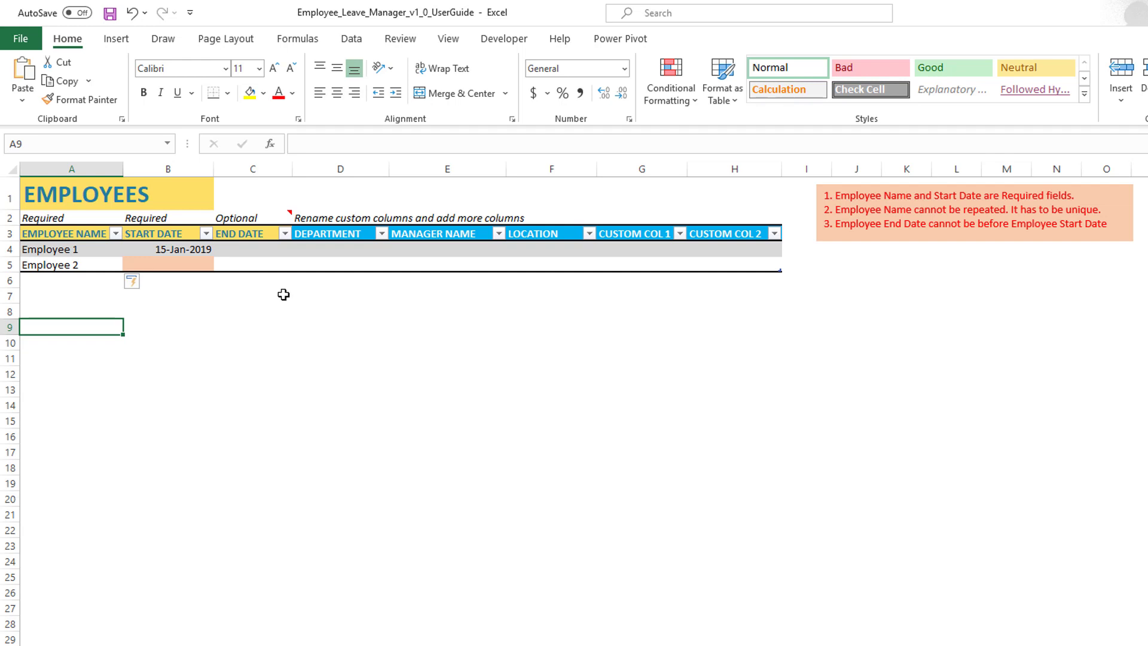
click(83, 281)
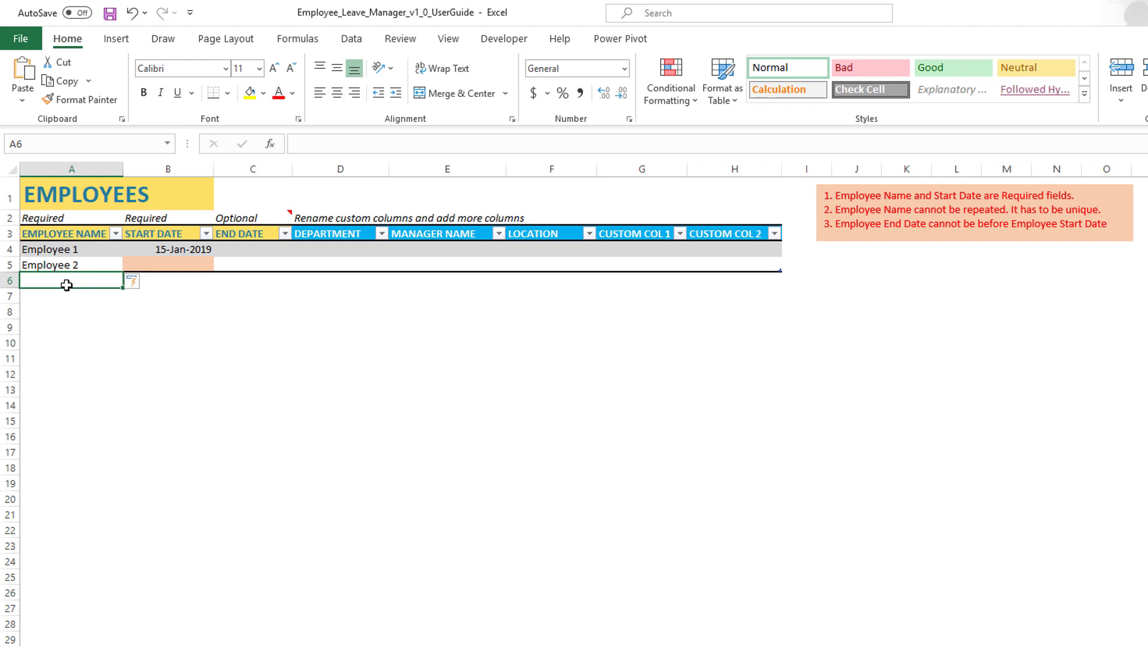
Enter 6/12/2018 as Employee 2's start date in B5, then edit the A5 name cell.
click(178, 268)
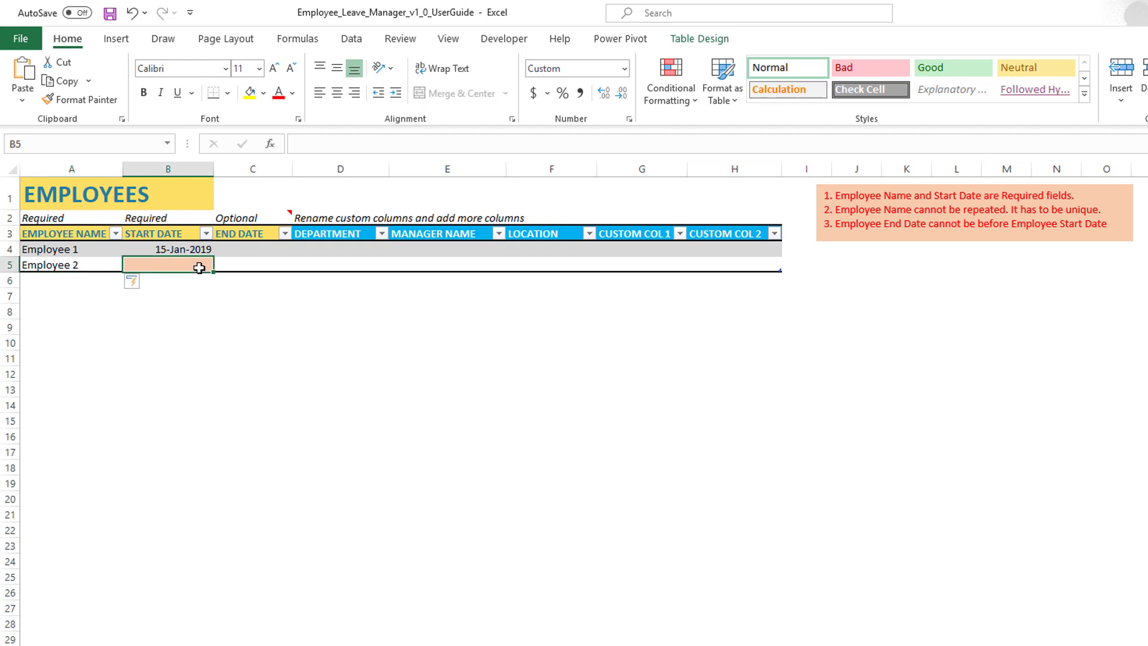
text(6/12/2018)
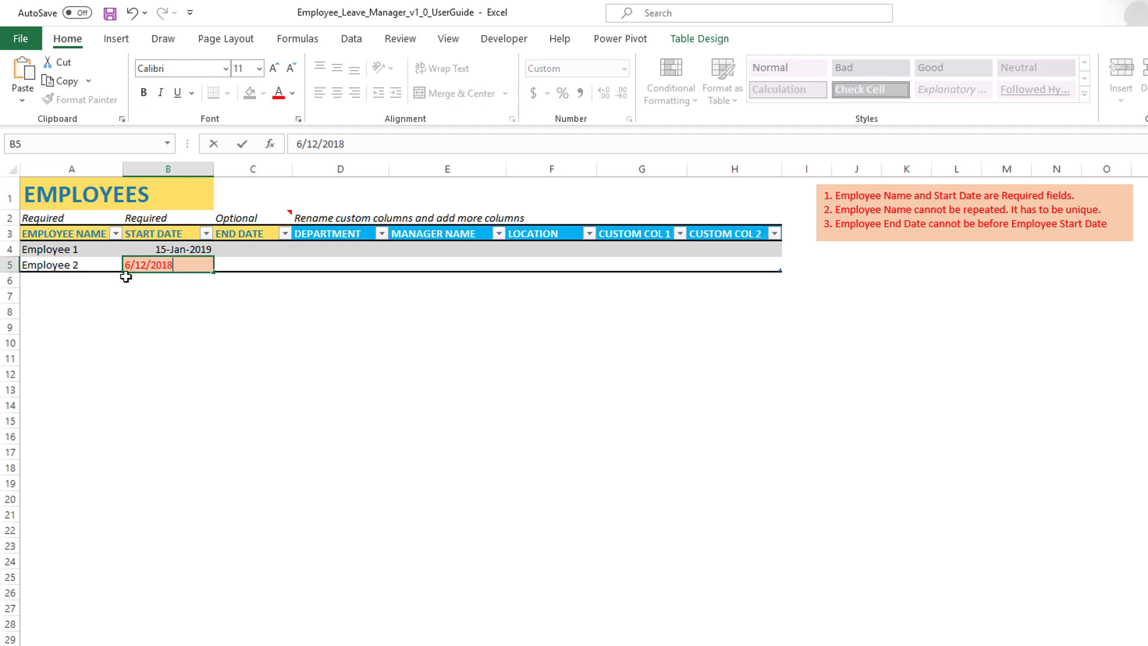
key(Return)
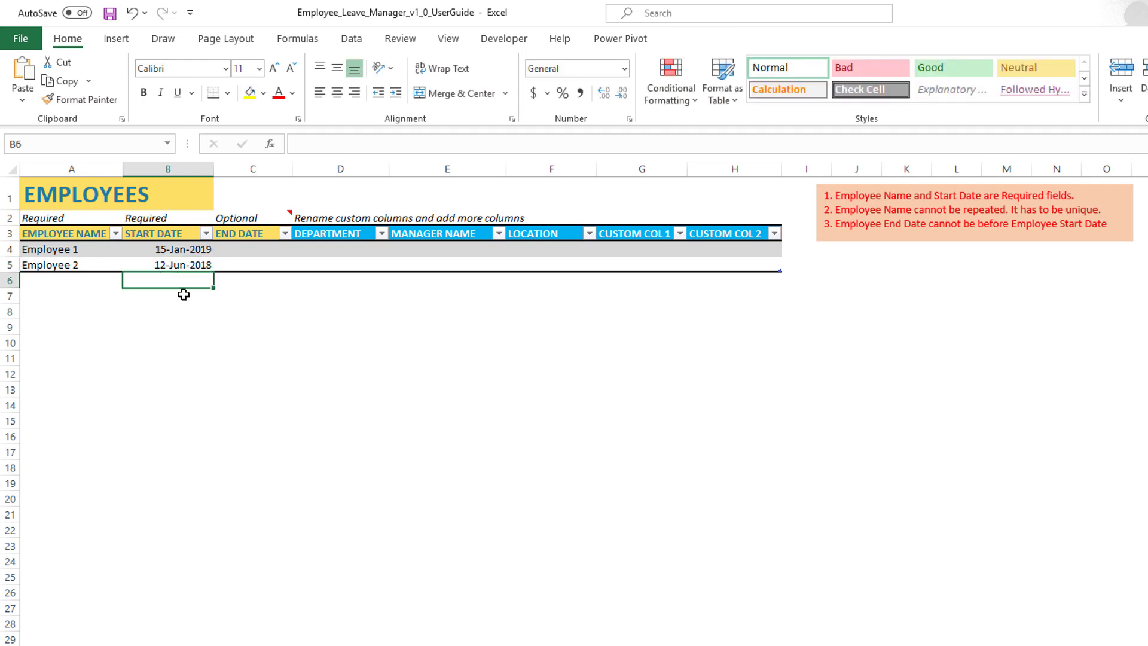
double_click(97, 264)
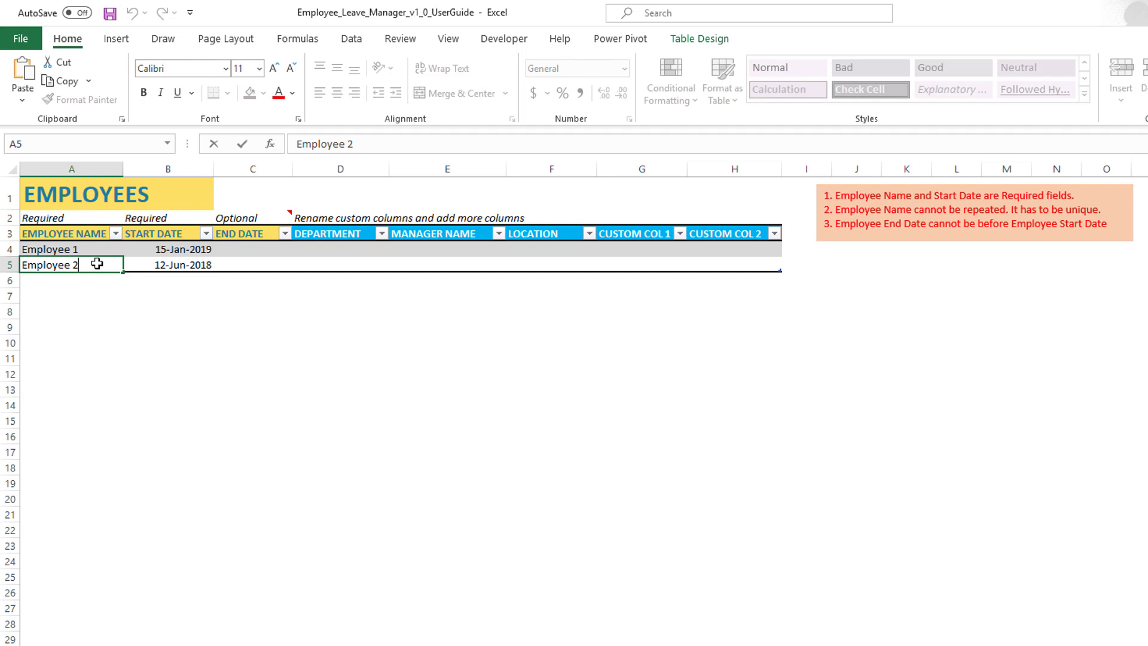
key(BackSpace)
text(1)
key(Return)
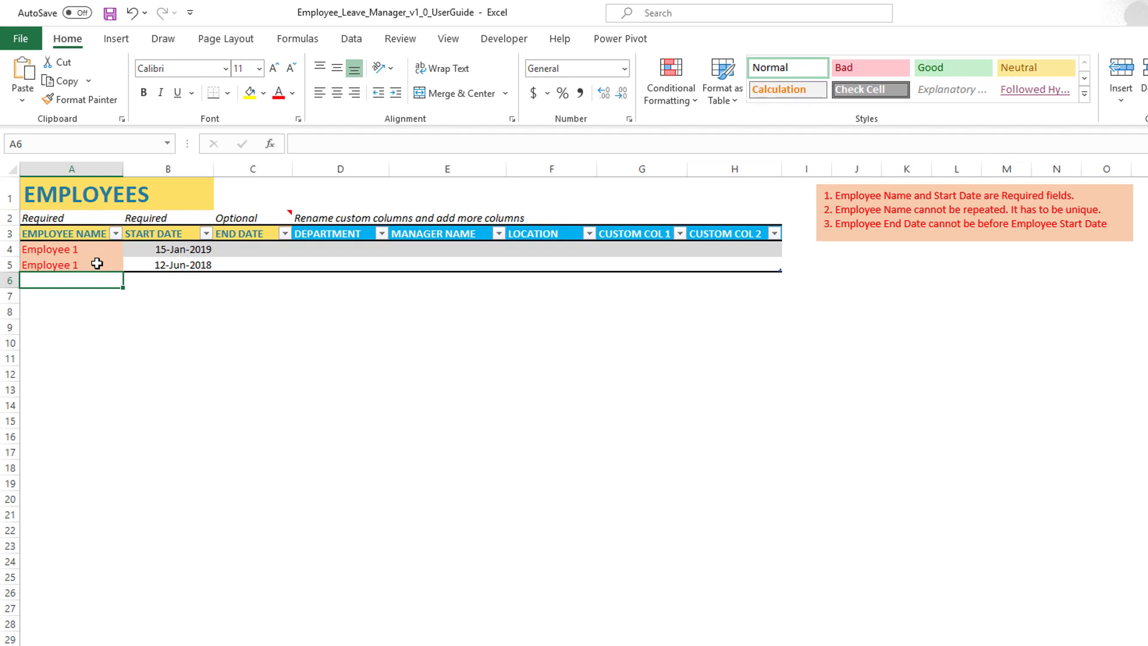
click(96, 264)
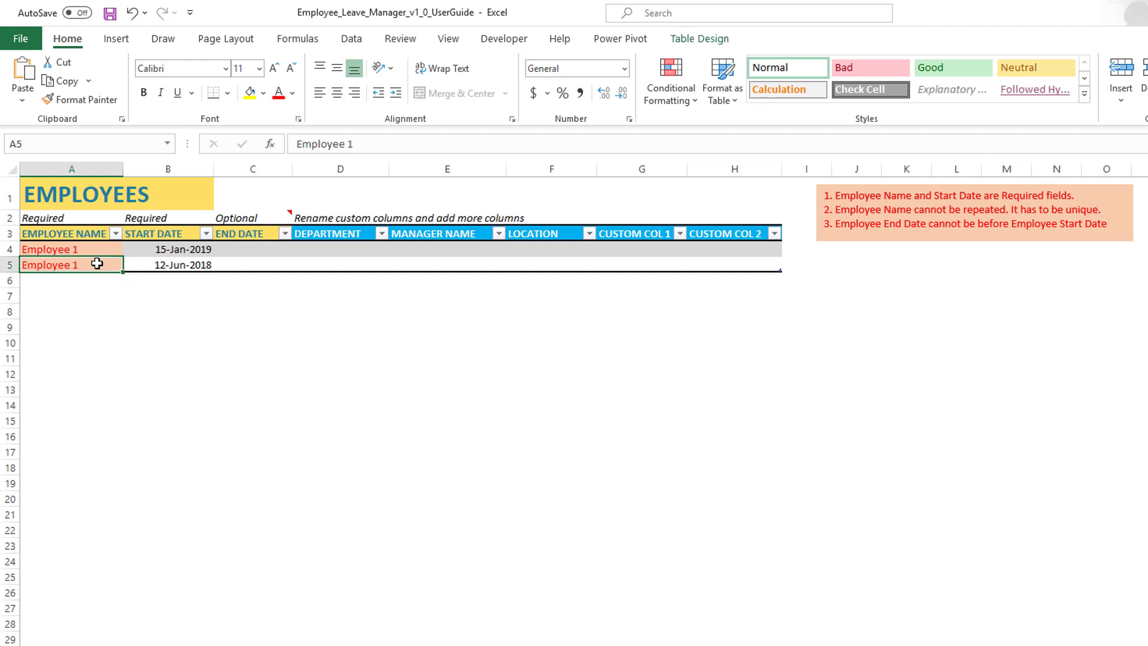
double_click(97, 264)
key(BackSpace)
text(2)
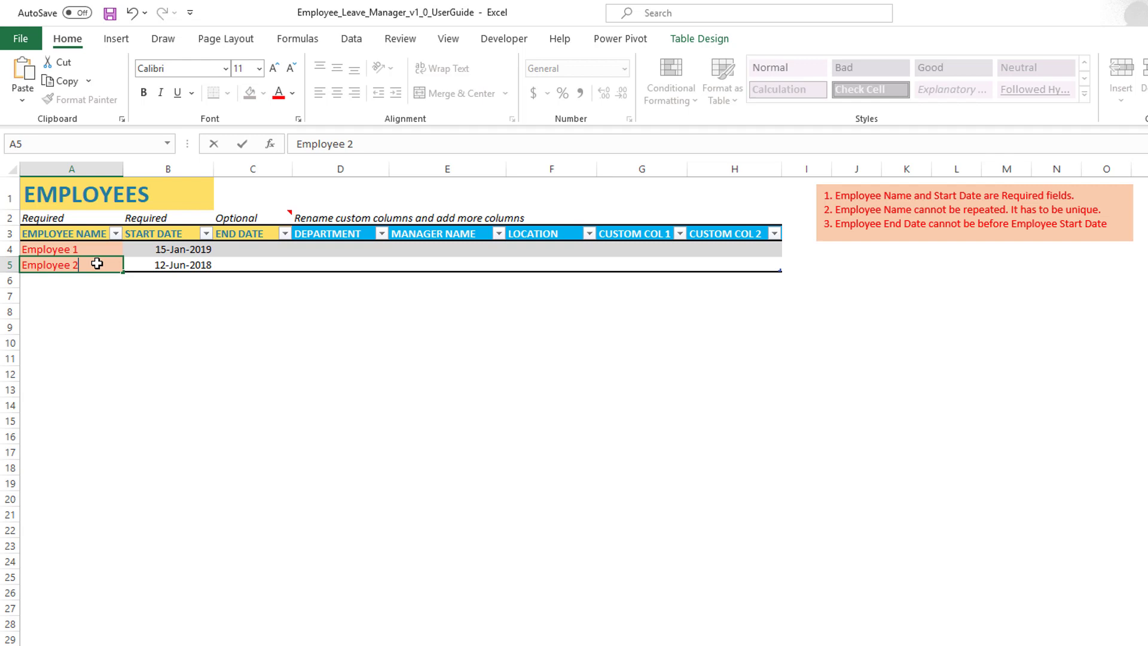
key(Return)
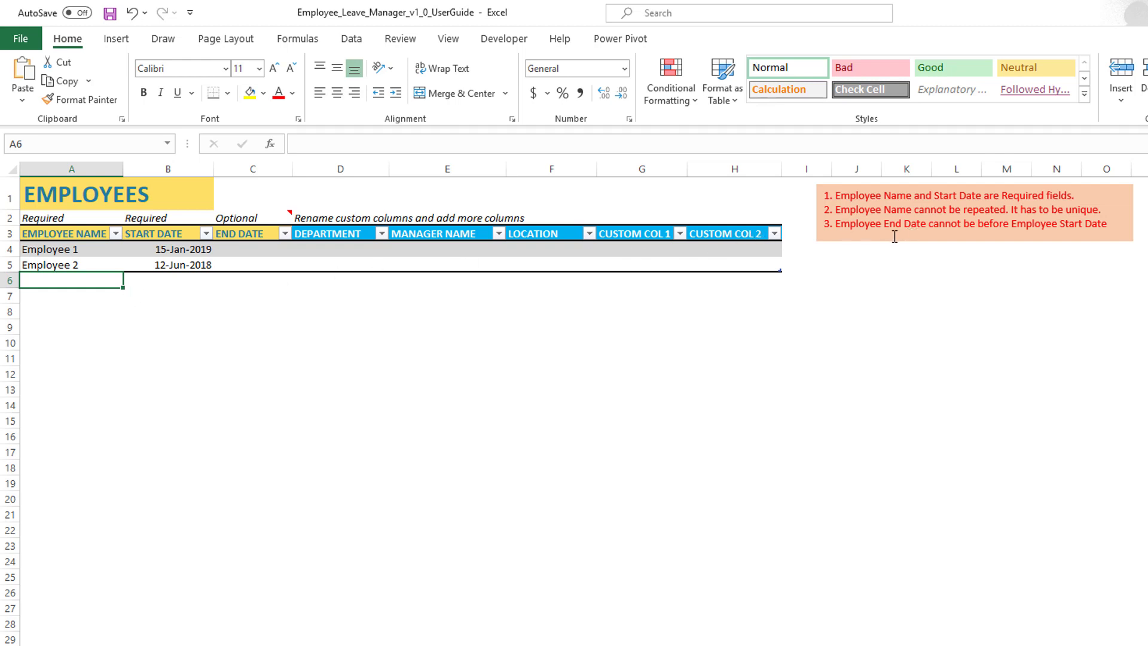
click(261, 264)
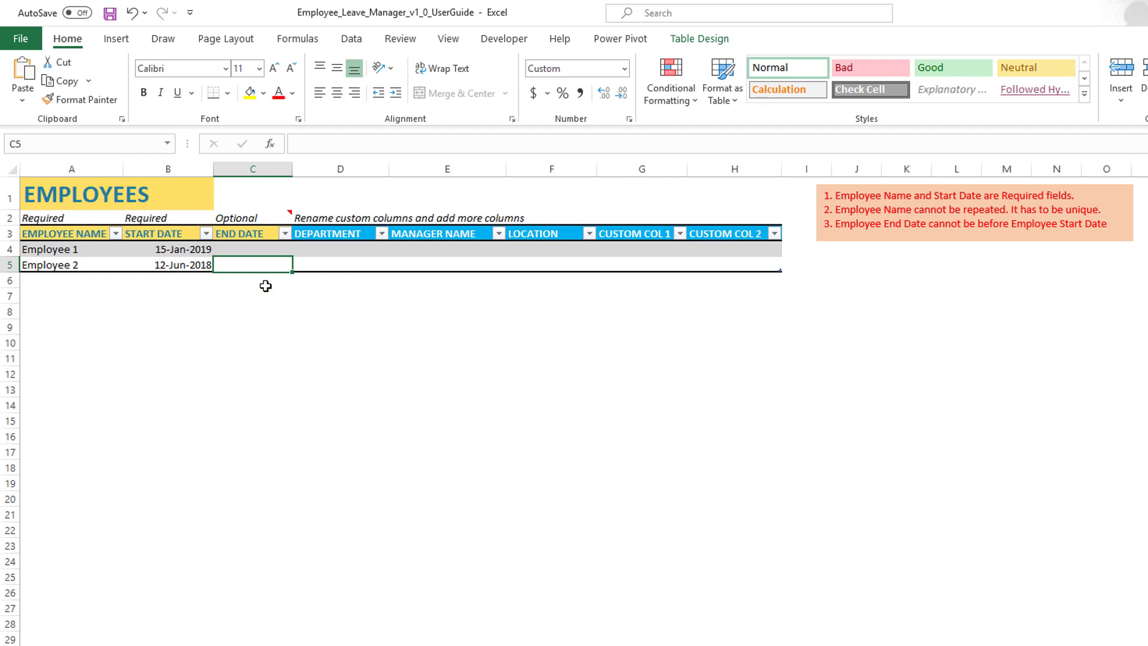
text(1)
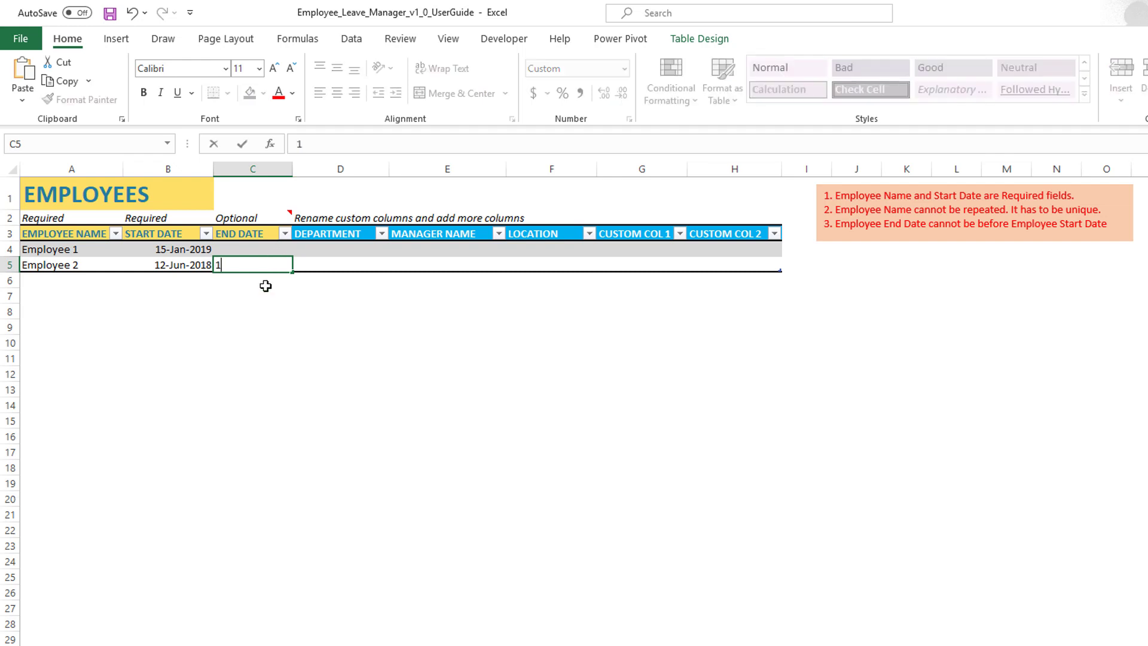
text(/5/2018)
key(Return)
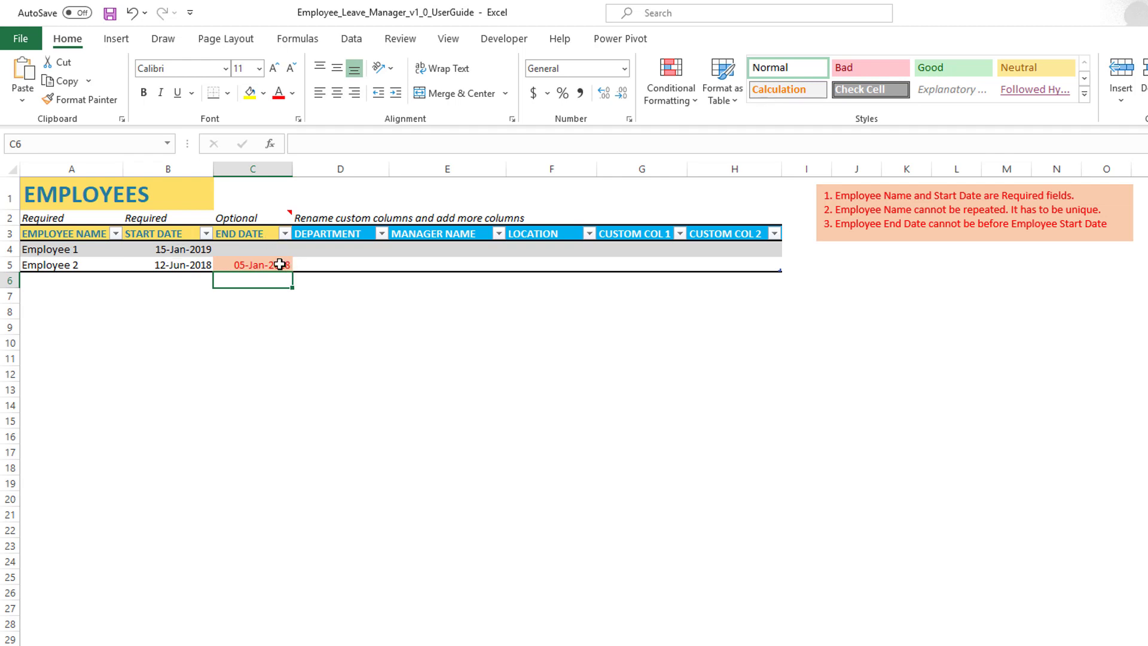
click(280, 264)
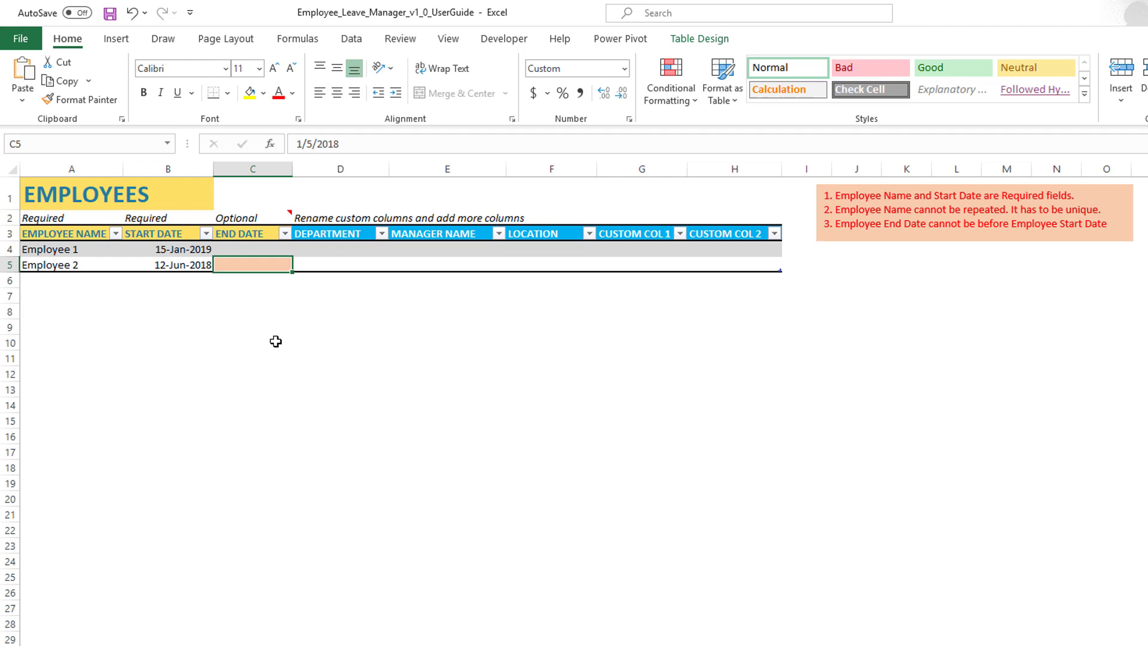
click(275, 342)
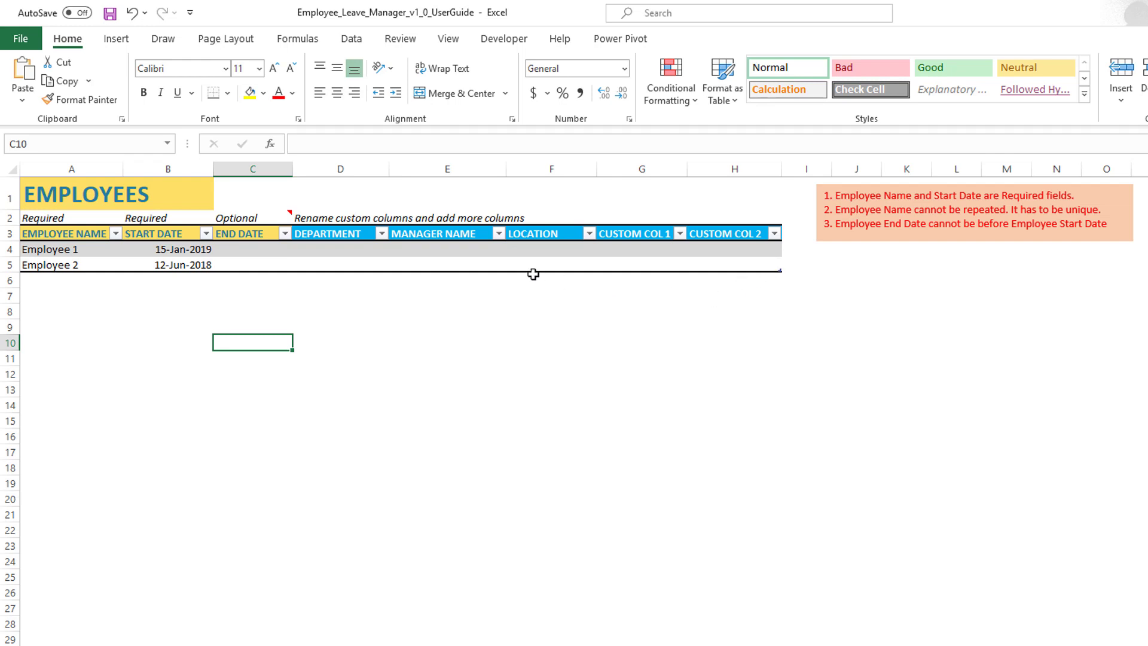
Rename the CUSTOM COL 1 header to CONTACT, leaving CUSTOM COL 2 unchanged.
click(343, 247)
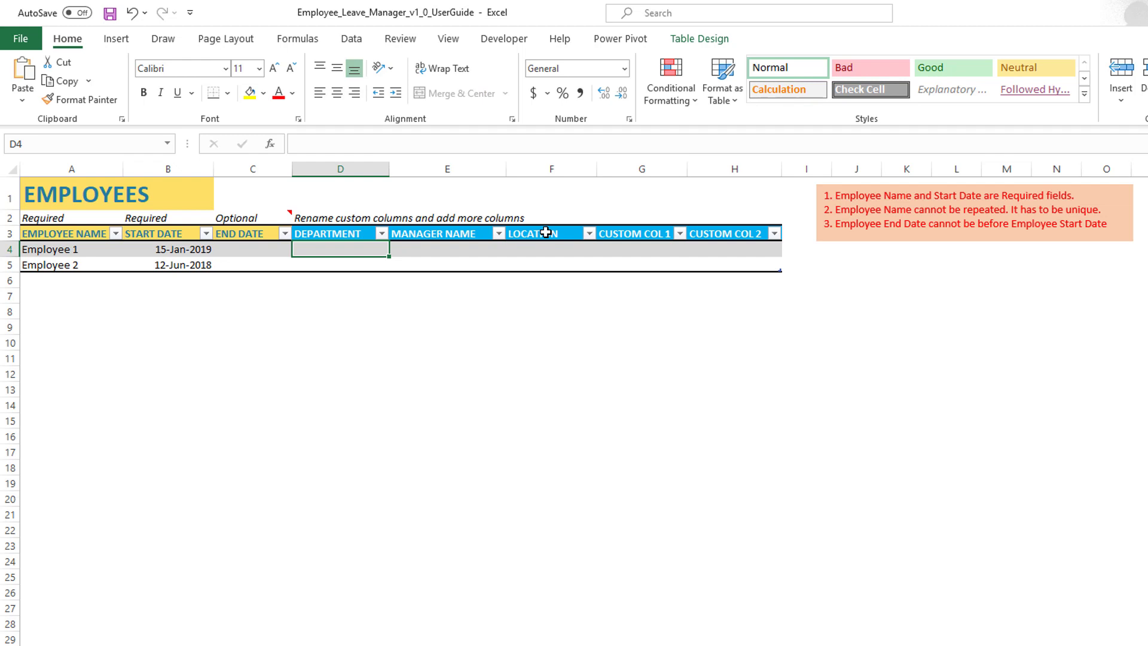
click(613, 235)
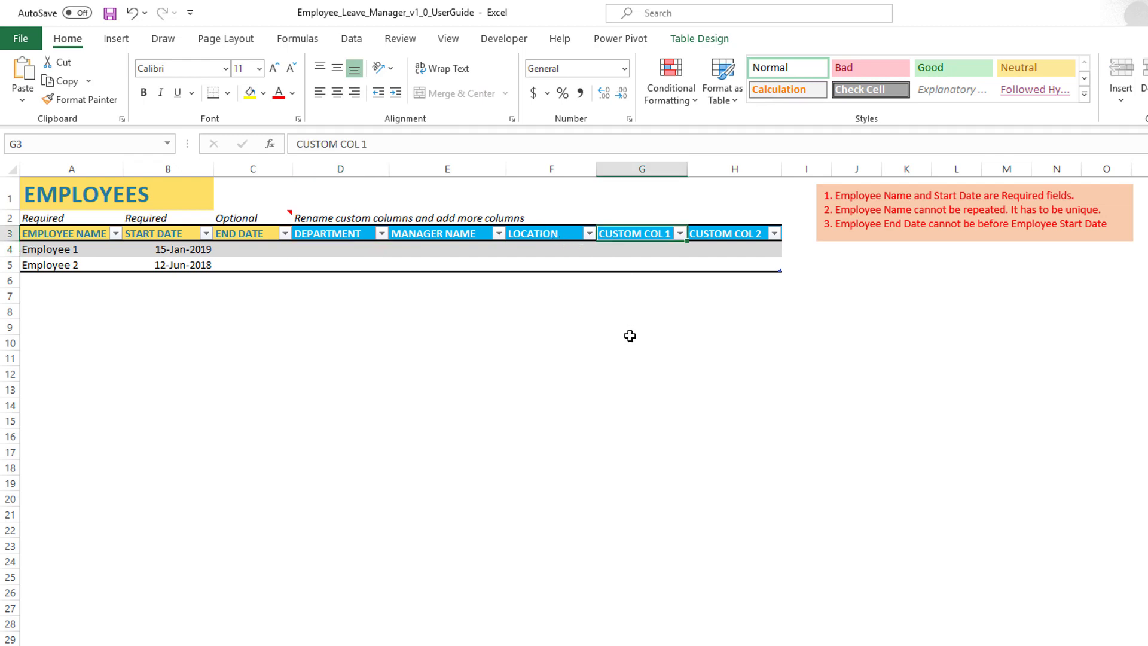
text(CONTACT)
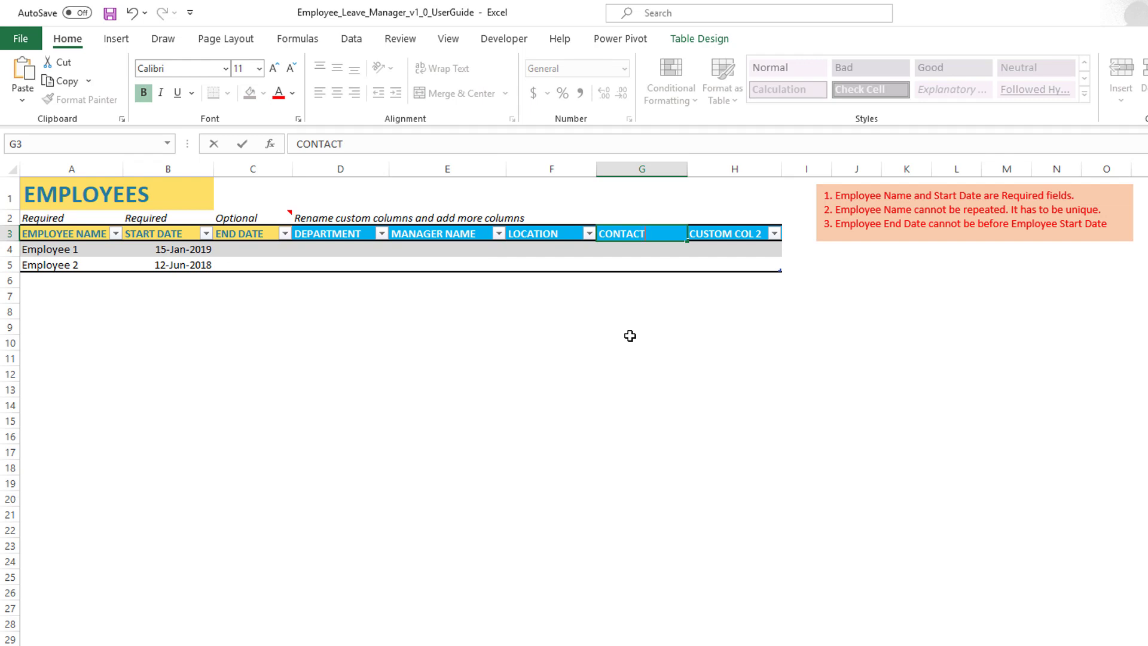
key(Tab)
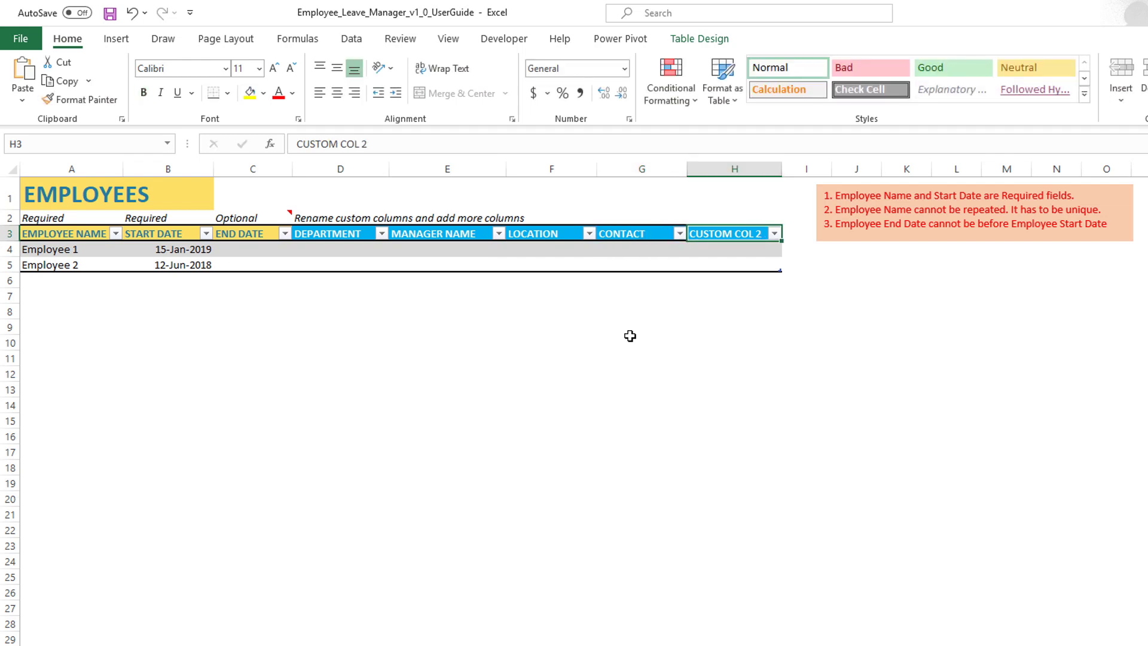
text(NOES)
key(BackSpace)
key(BackSpace)
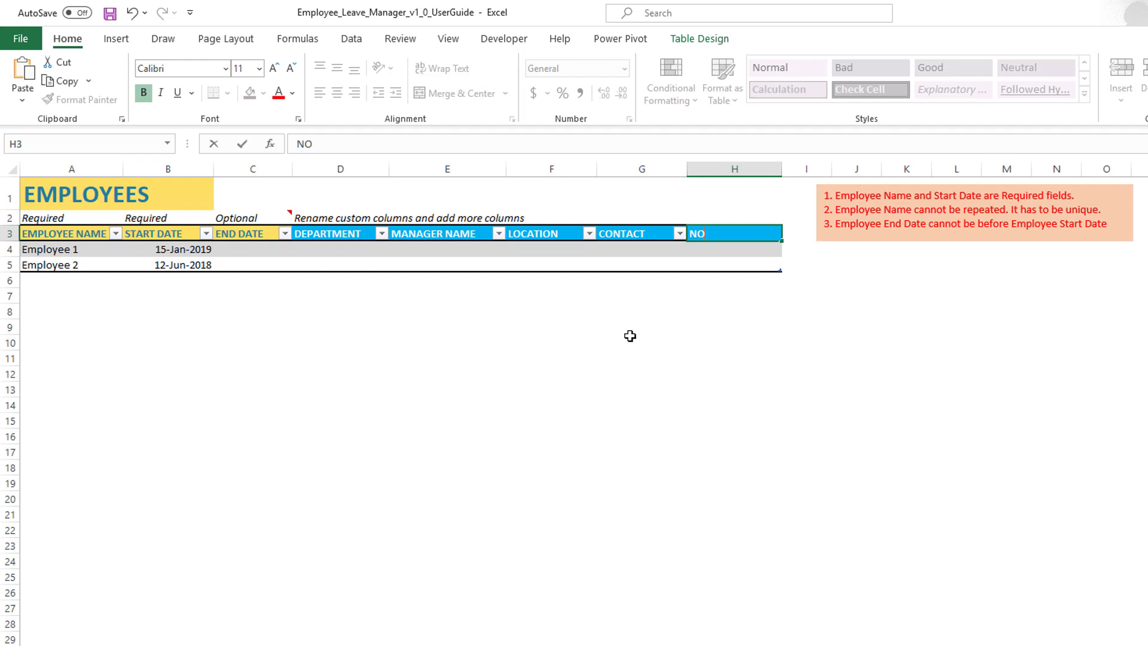
text(TES)
key(Escape)
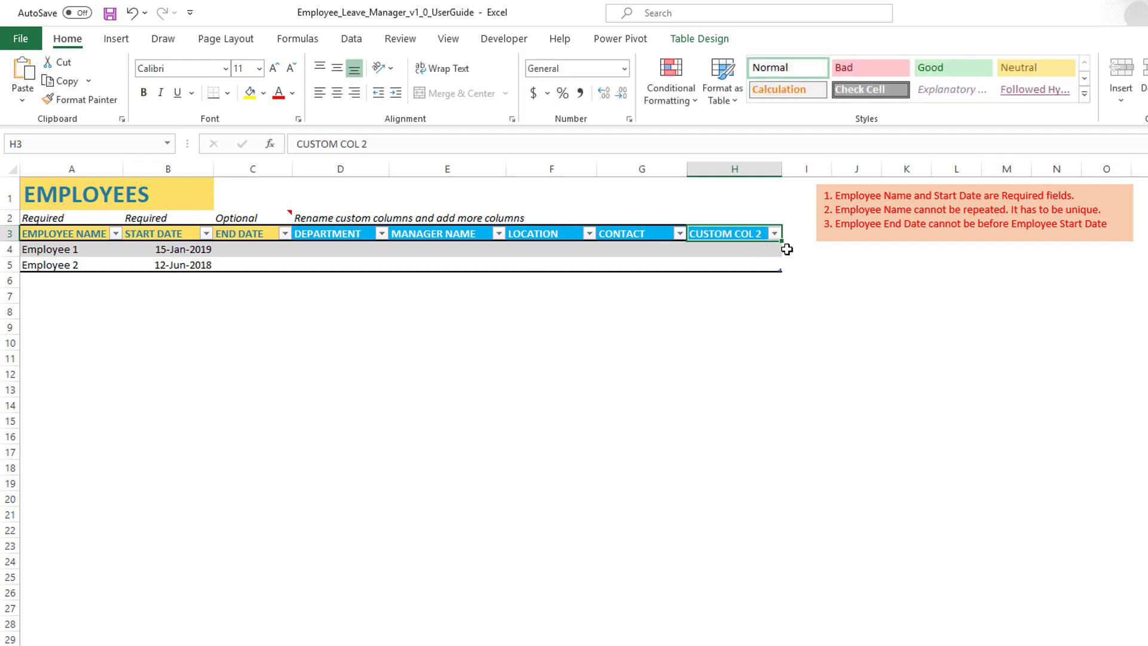
Drag the red rules note further to the right.
click(797, 238)
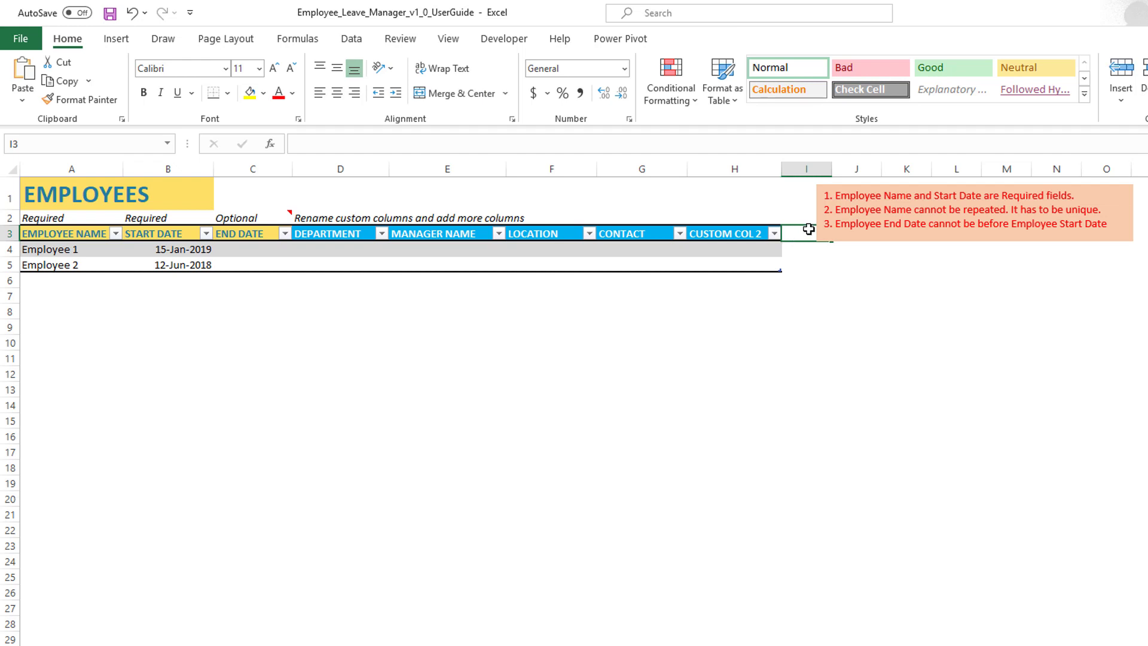
click(852, 216)
drag(850, 183, 1012, 179)
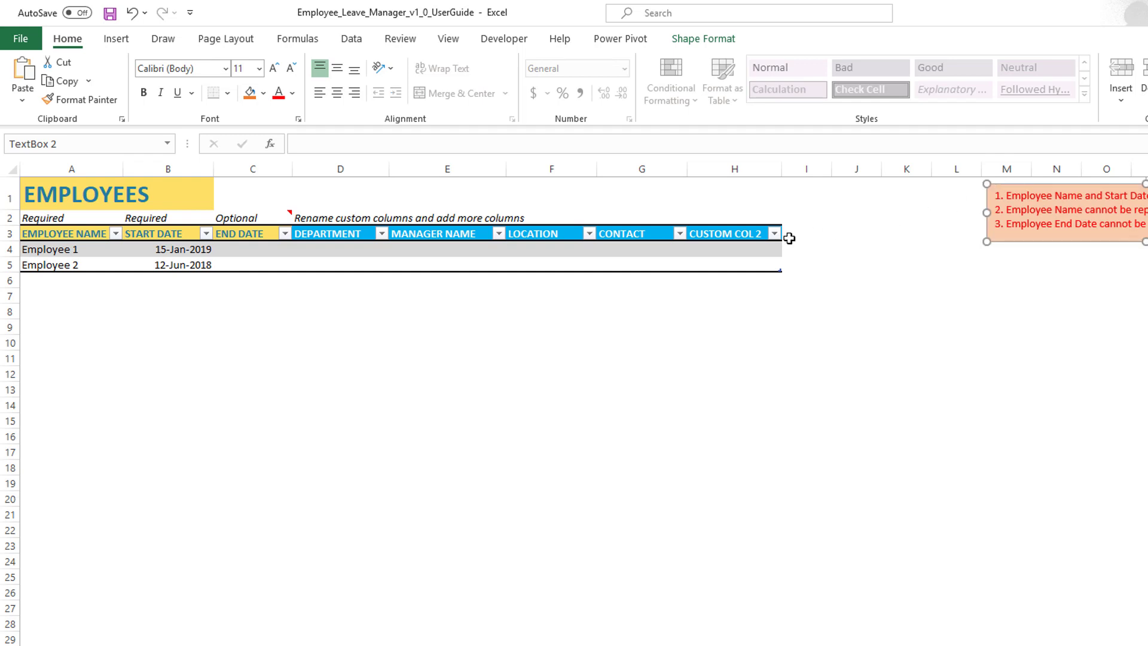
Add a NEW COL header in I3 and widen column I.
click(789, 238)
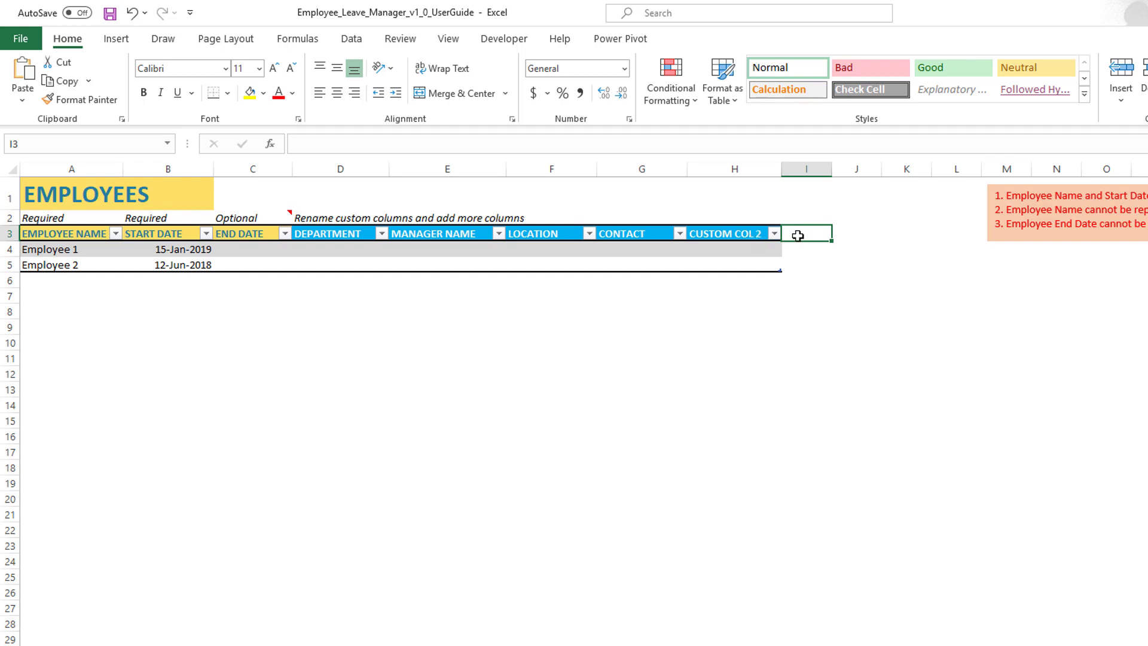
text(NEW COL)
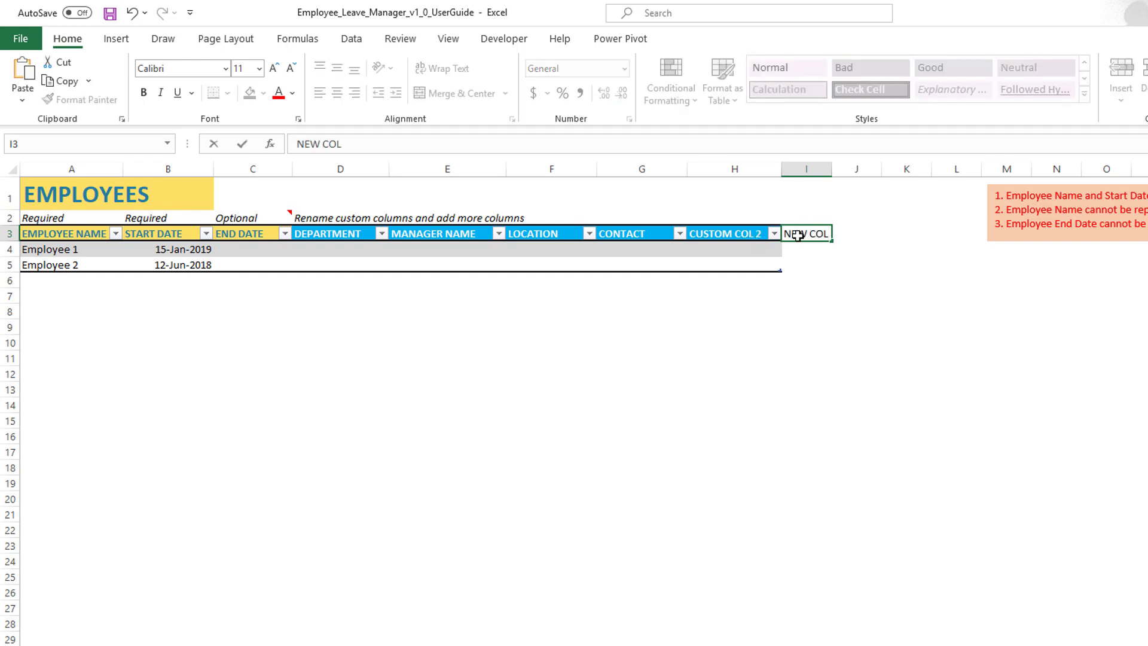
key(Return)
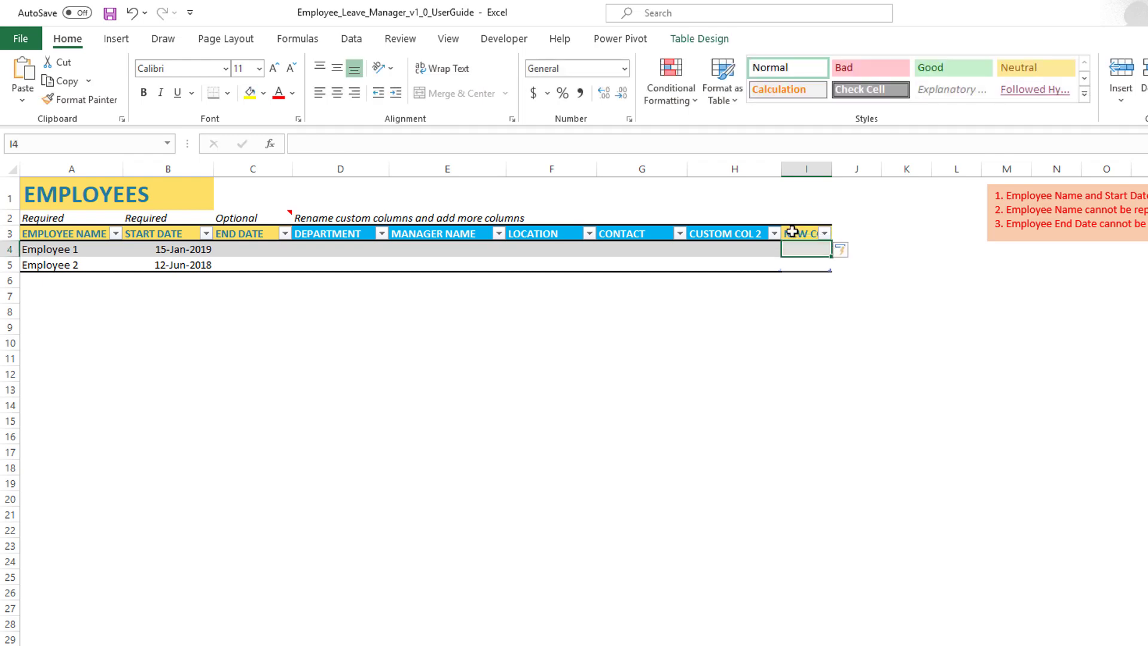
drag(832, 169, 873, 168)
click(816, 238)
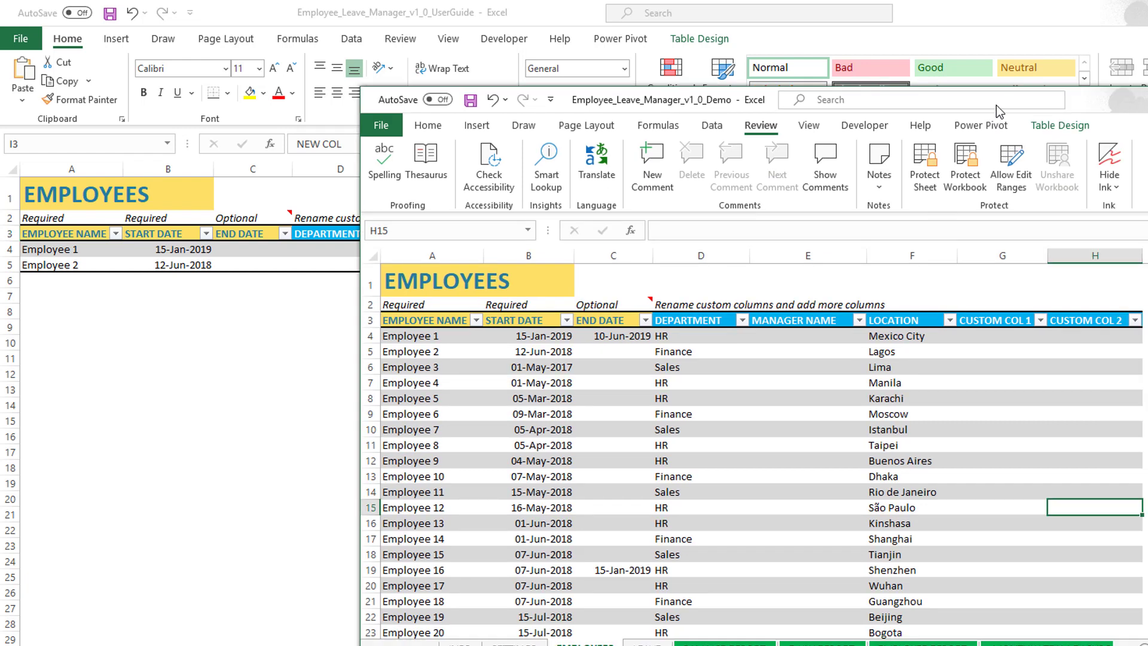
Copy the Demo employee data from A4 through LOCATION to the last row, then return to UserGuide.
click(436, 334)
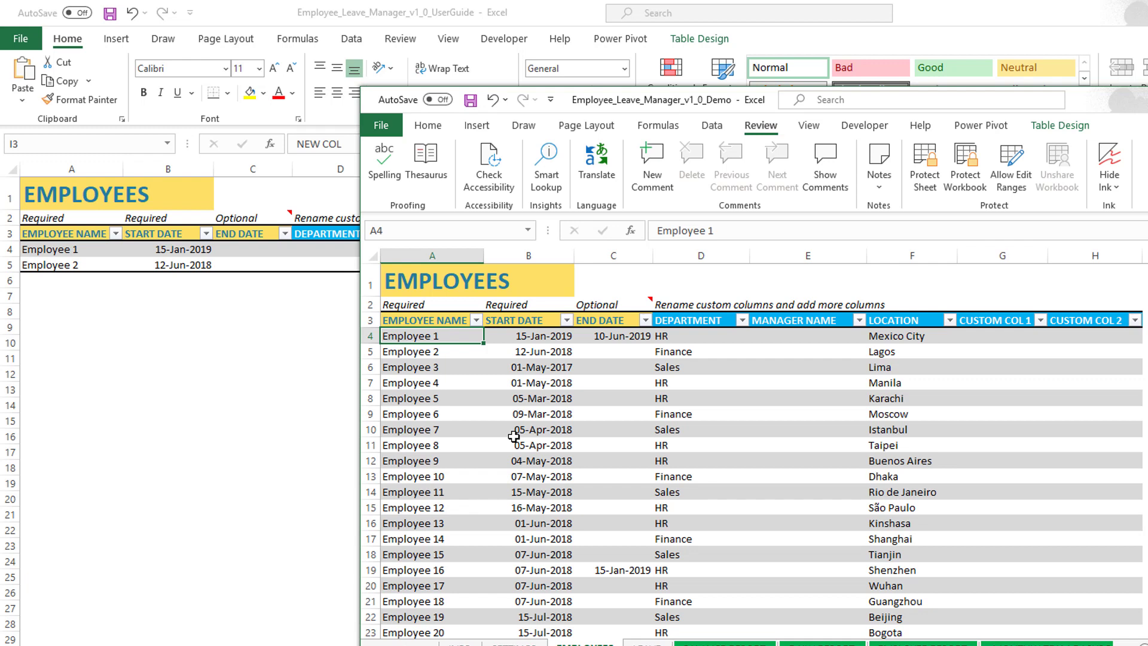
key(shift+Right)
key(shift+Right)
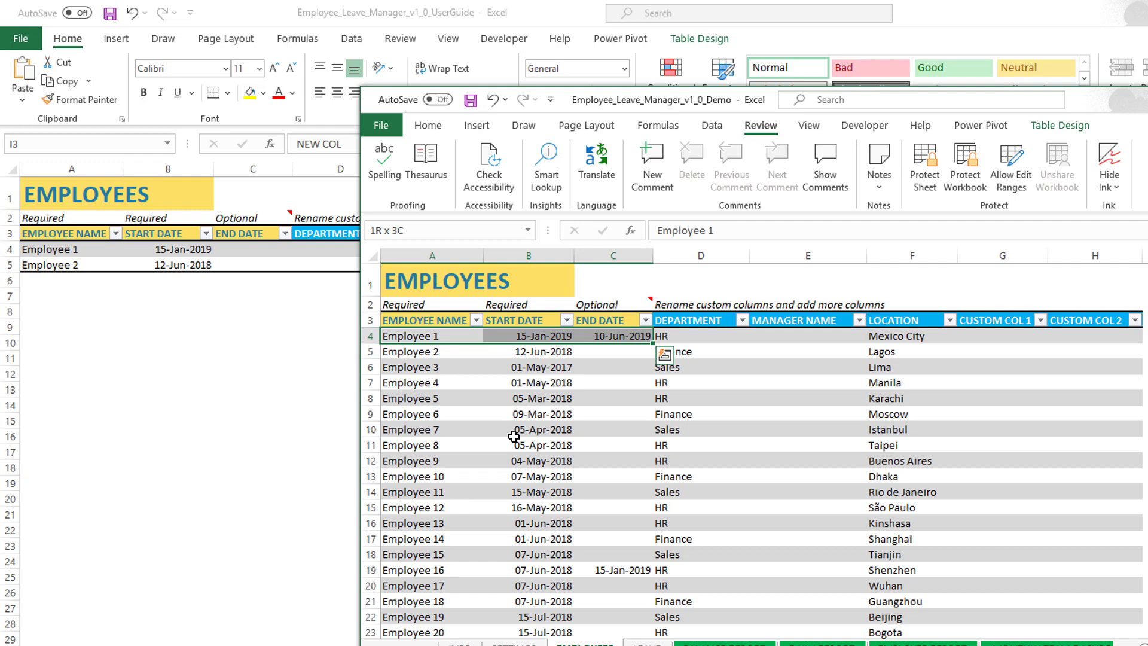
key(shift+Right)
key(shift+Right)
key(shift+Right)
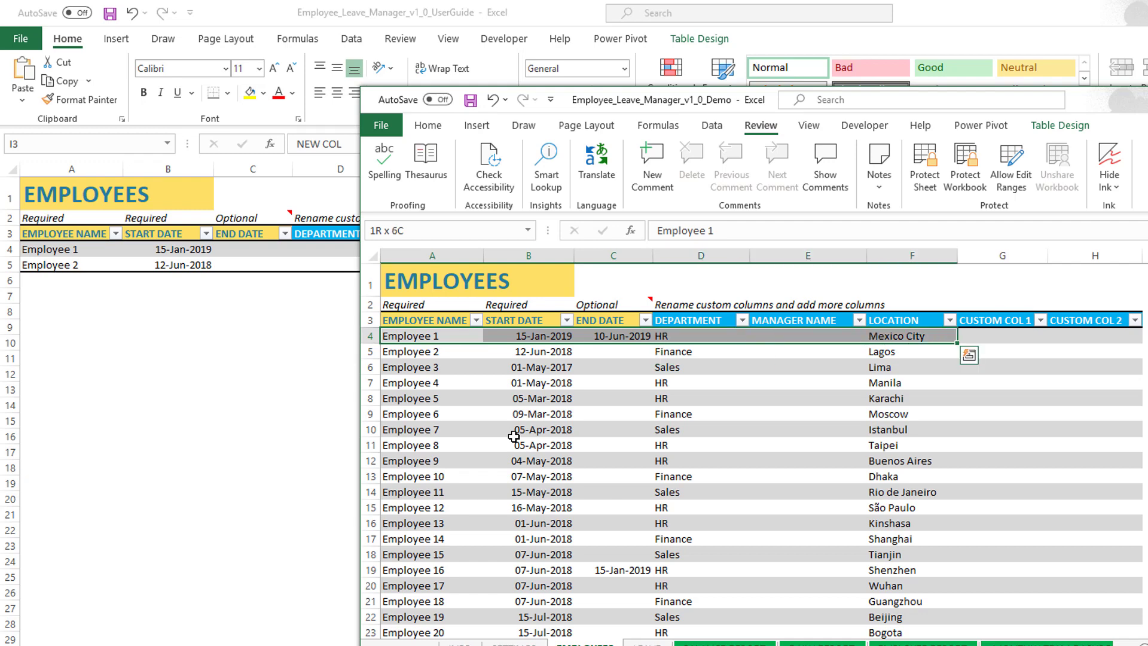
key(ctrl+shift+Down)
right_click(513, 437)
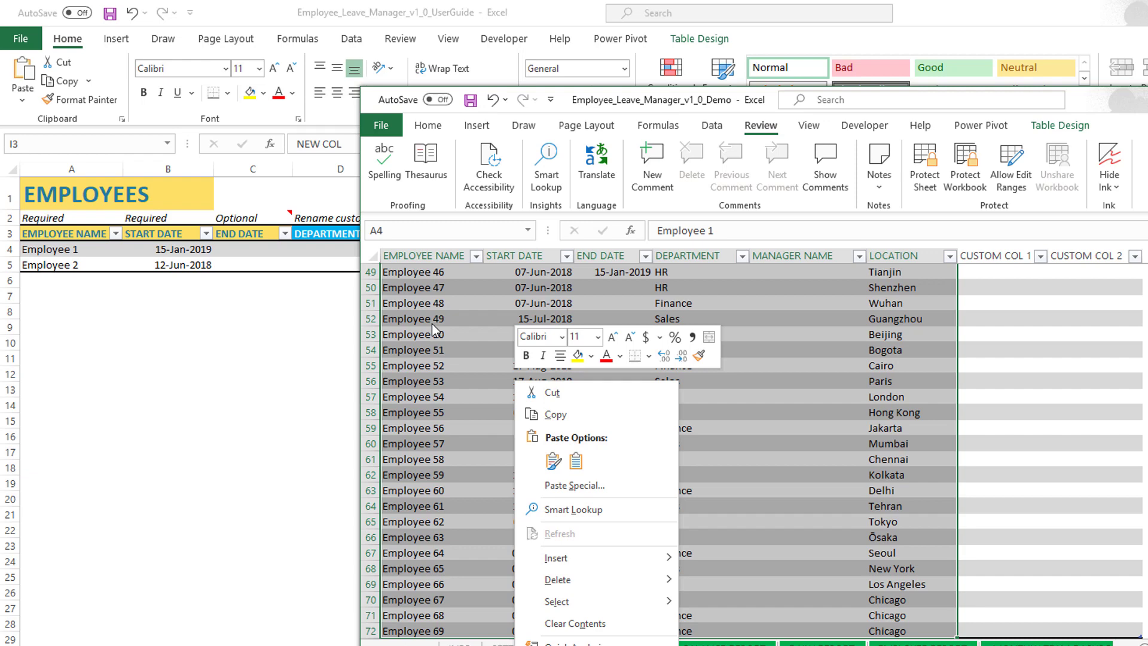
click(623, 413)
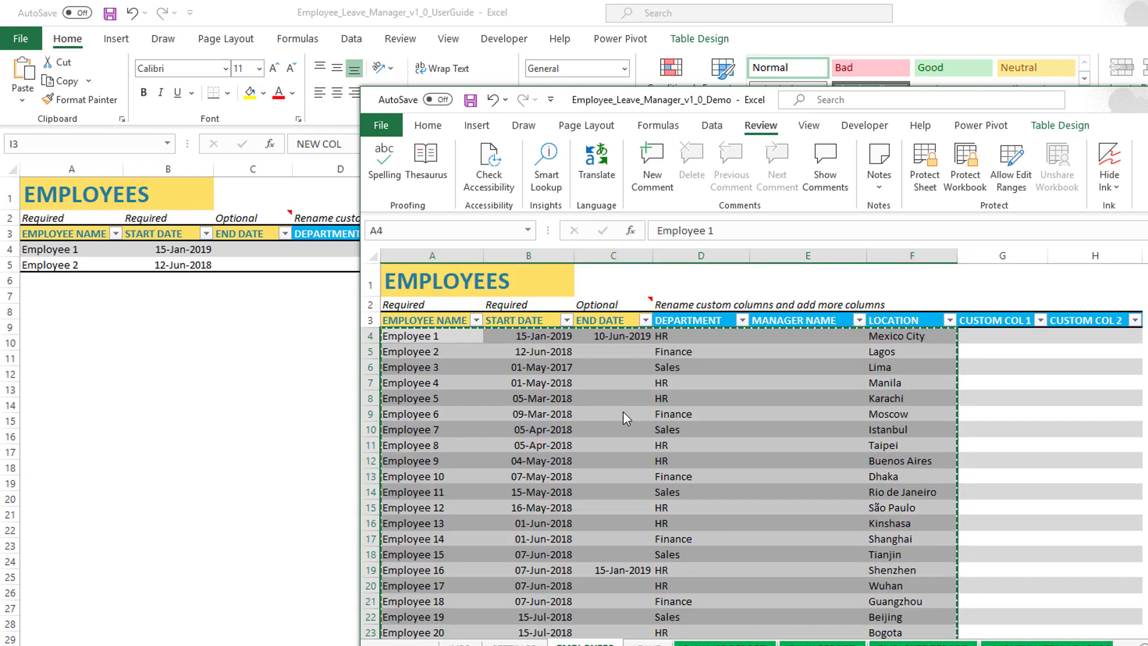
click(73, 257)
Paste the copied employee data into A4 with Paste Special set to Values.
click(71, 248)
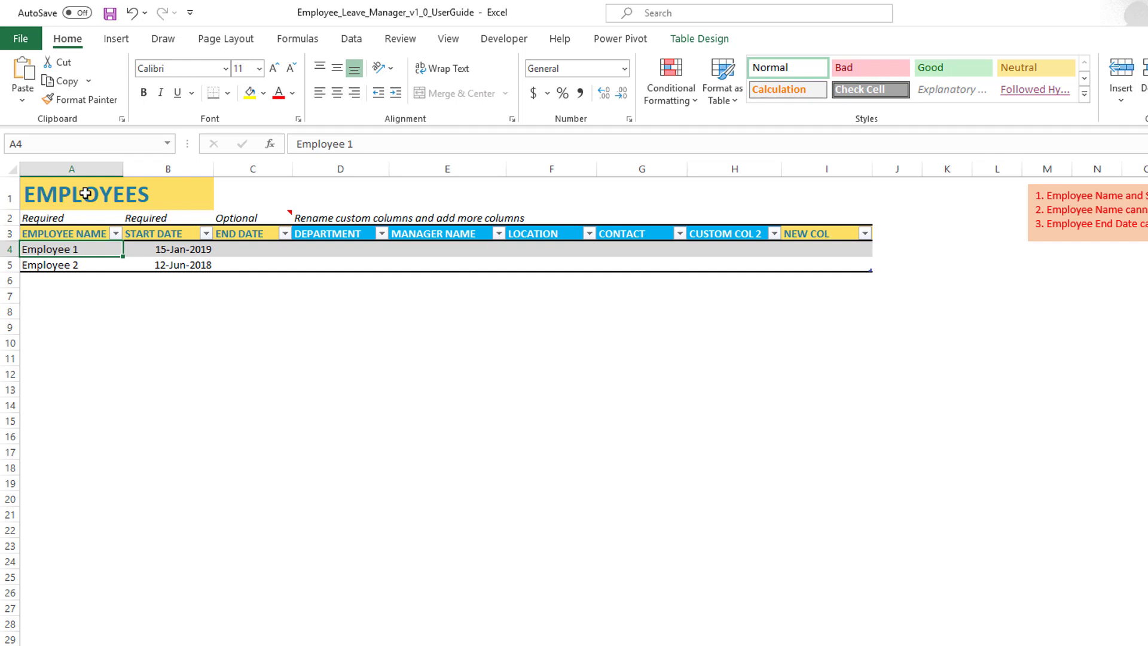
right_click(43, 250)
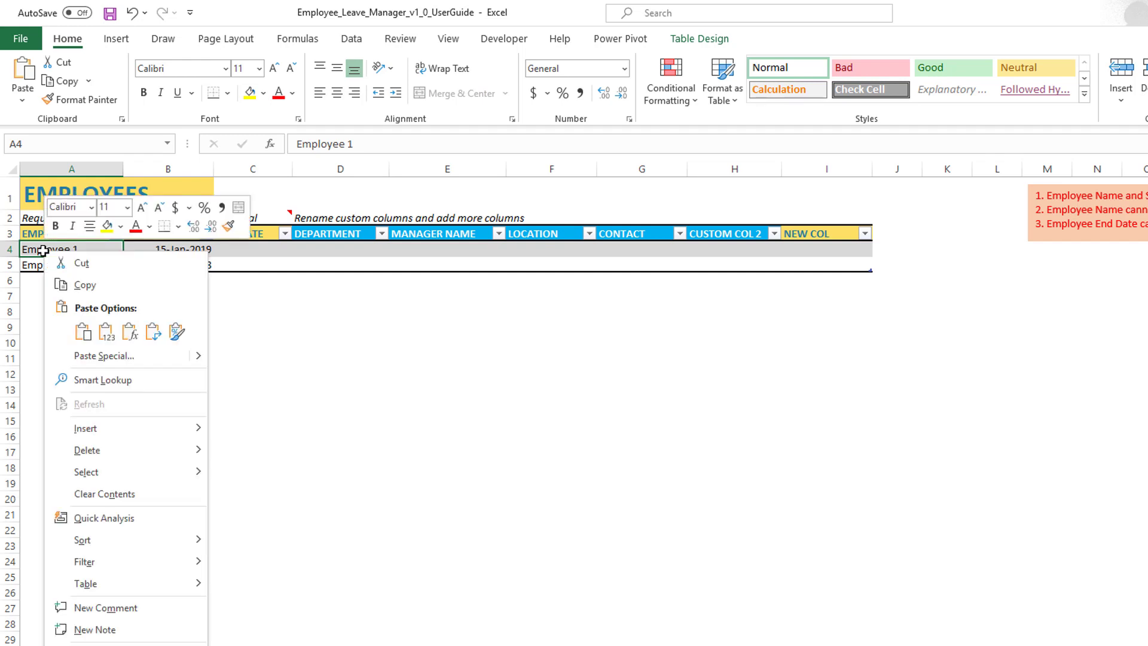
click(149, 356)
drag(135, 228, 427, 223)
click(334, 293)
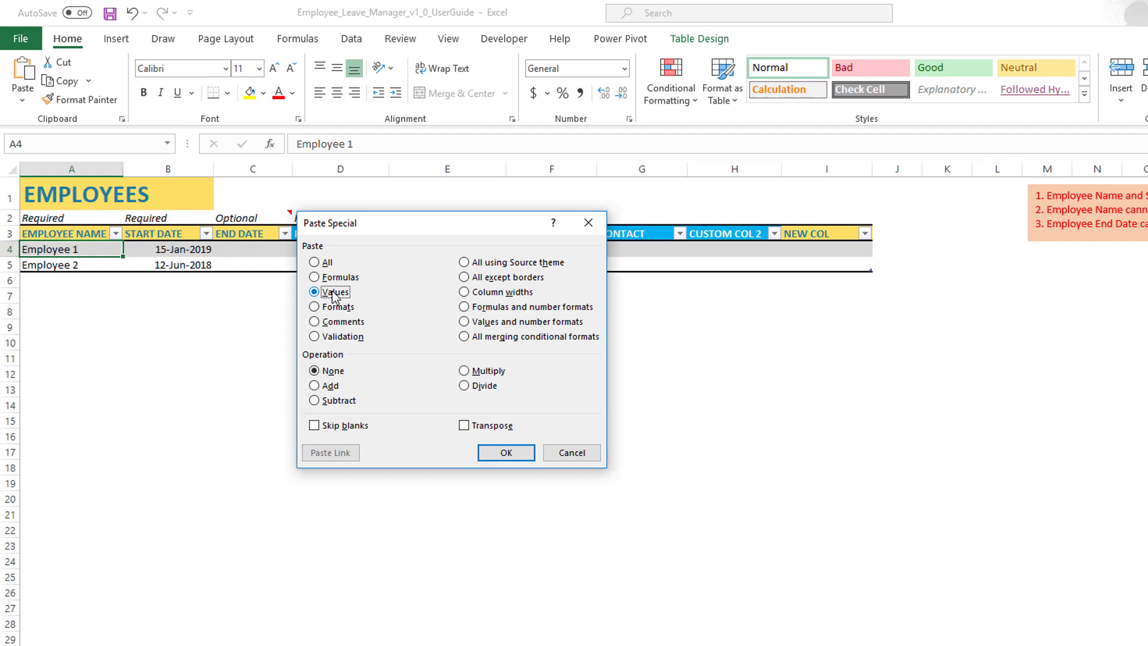
drag(351, 230, 305, 307)
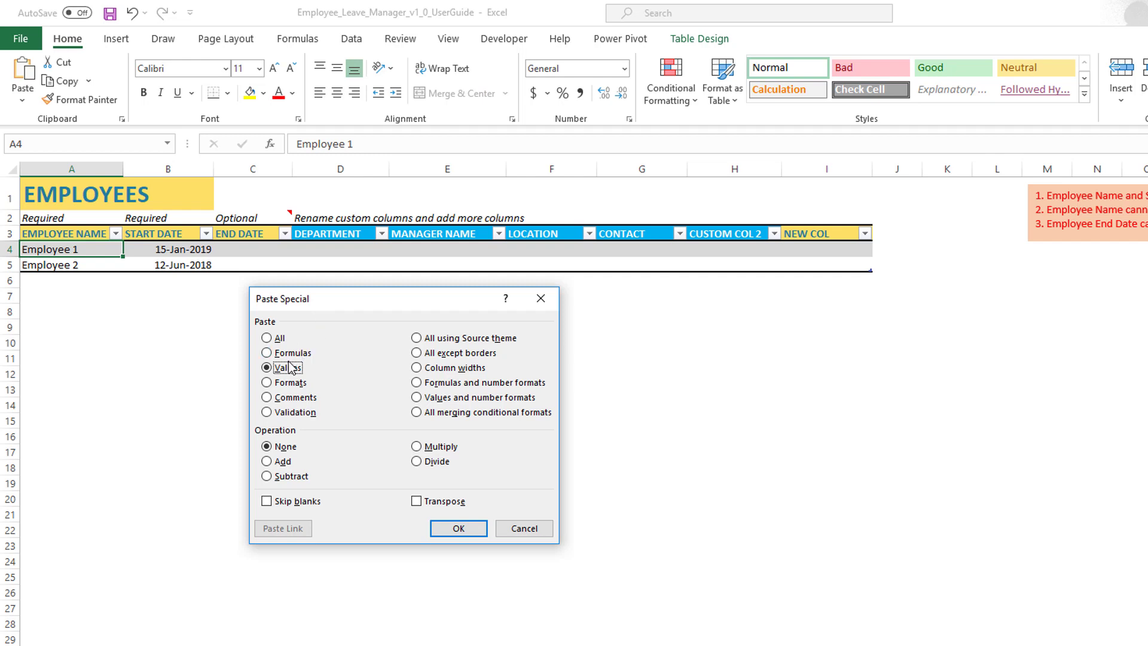
click(459, 529)
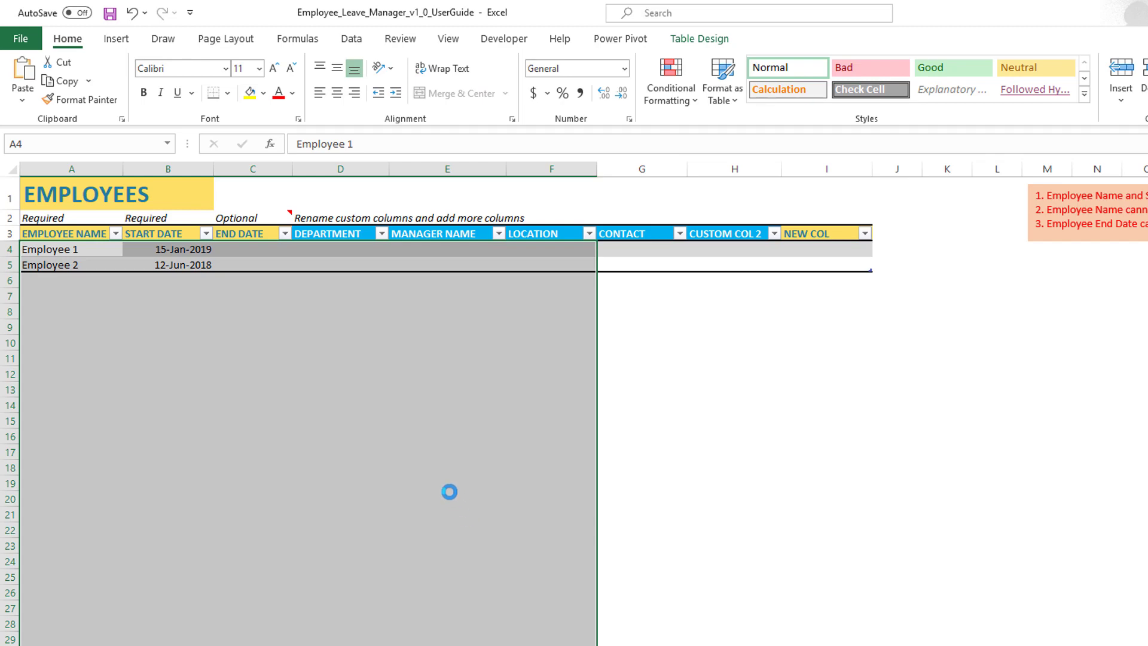
click(446, 466)
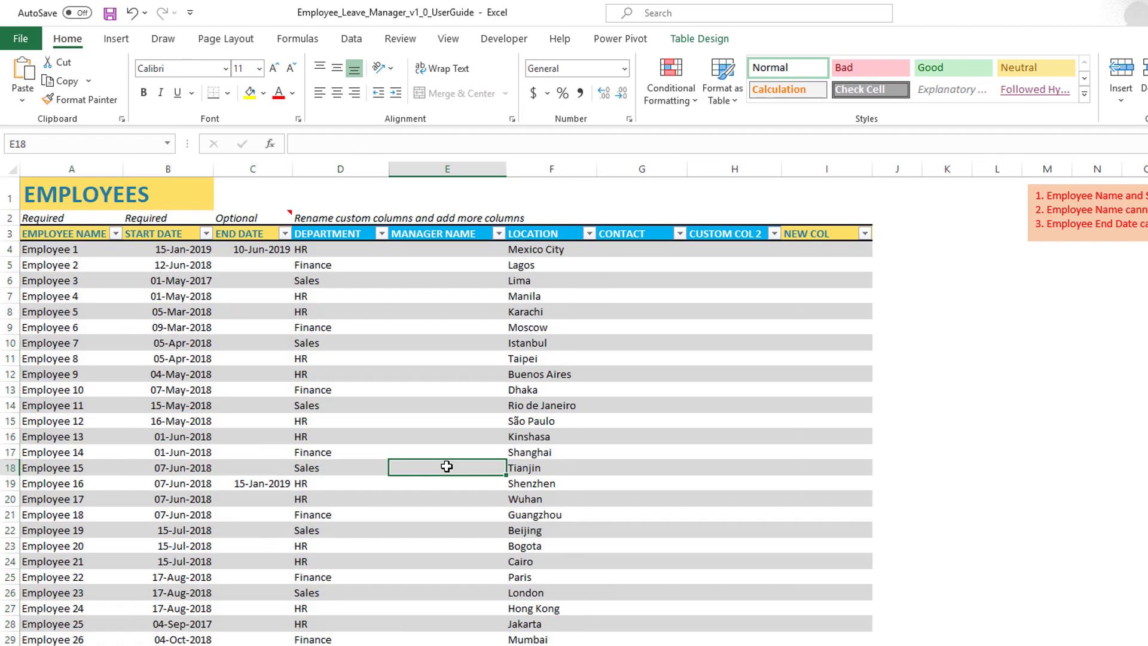
scroll(447, 467, down, 6)
scroll(447, 467, up, 6)
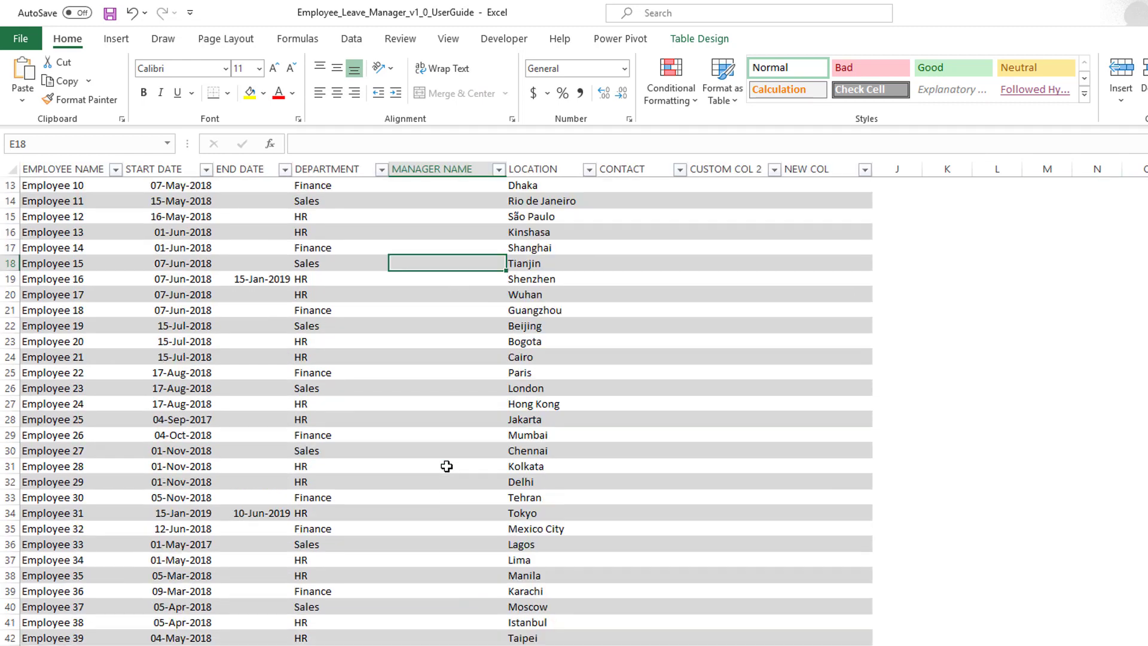